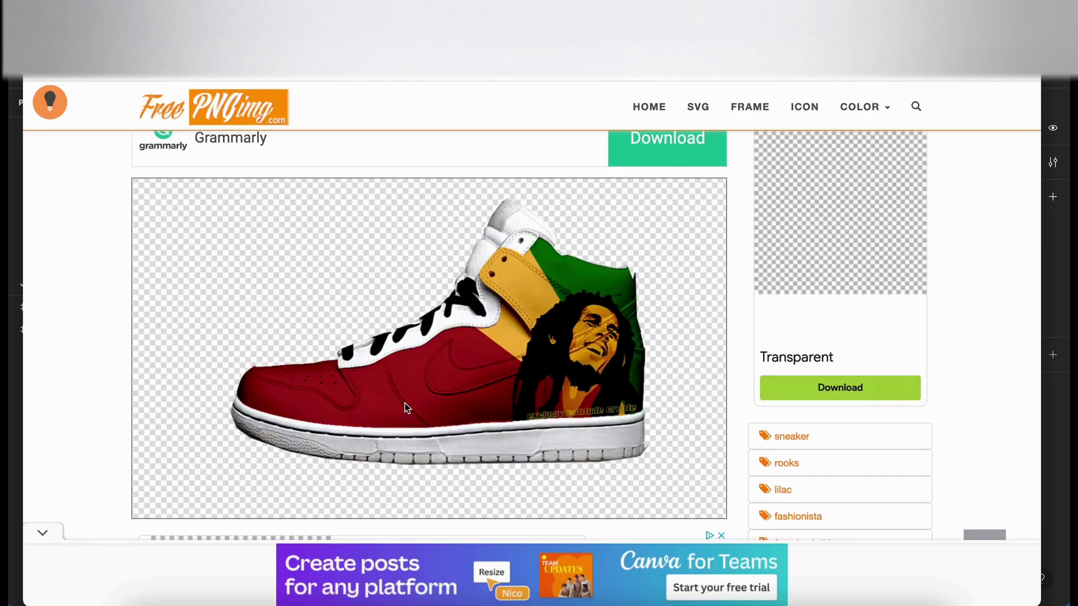
# Copy the transparent sneaker PNG from the FreePNGimg page.
pyautogui.rightClick(482, 308)
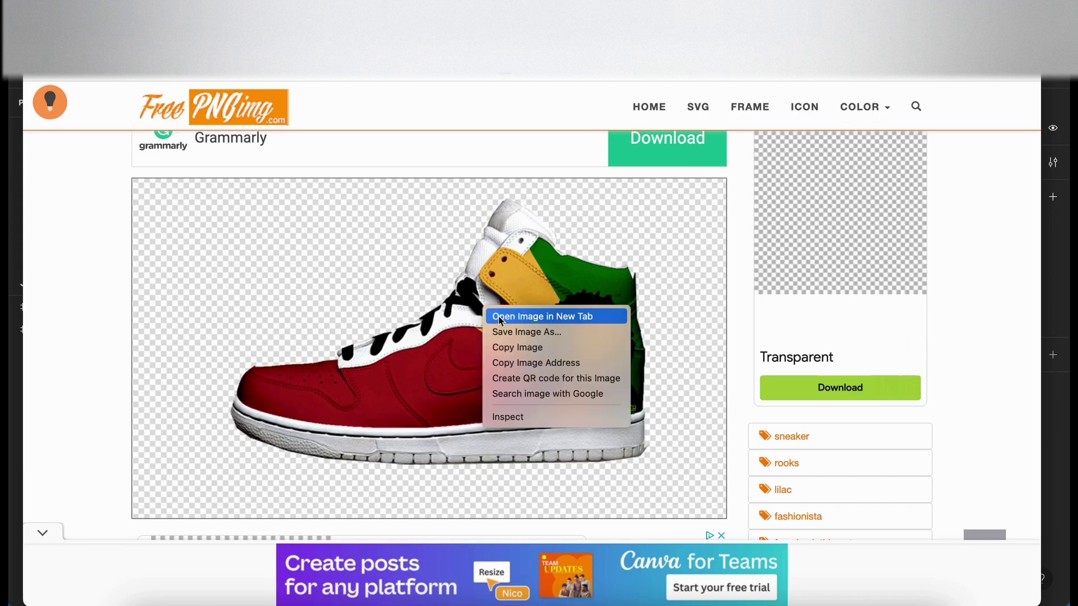
pyautogui.click(537, 352)
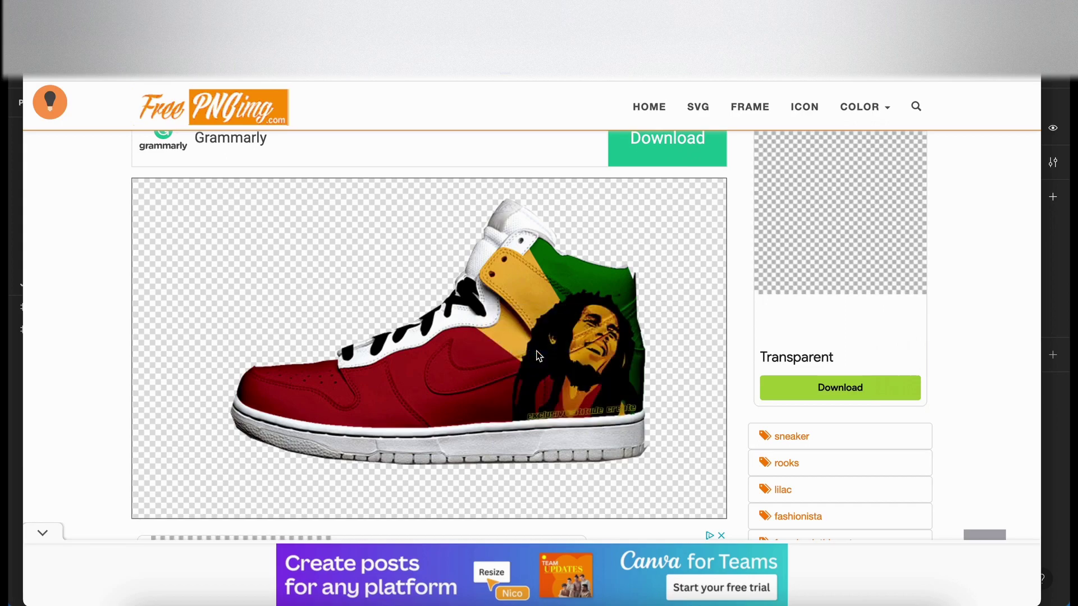
# Paste the sneaker into Figma's Example frame and move it higher up.
pyautogui.press('super+Tab')
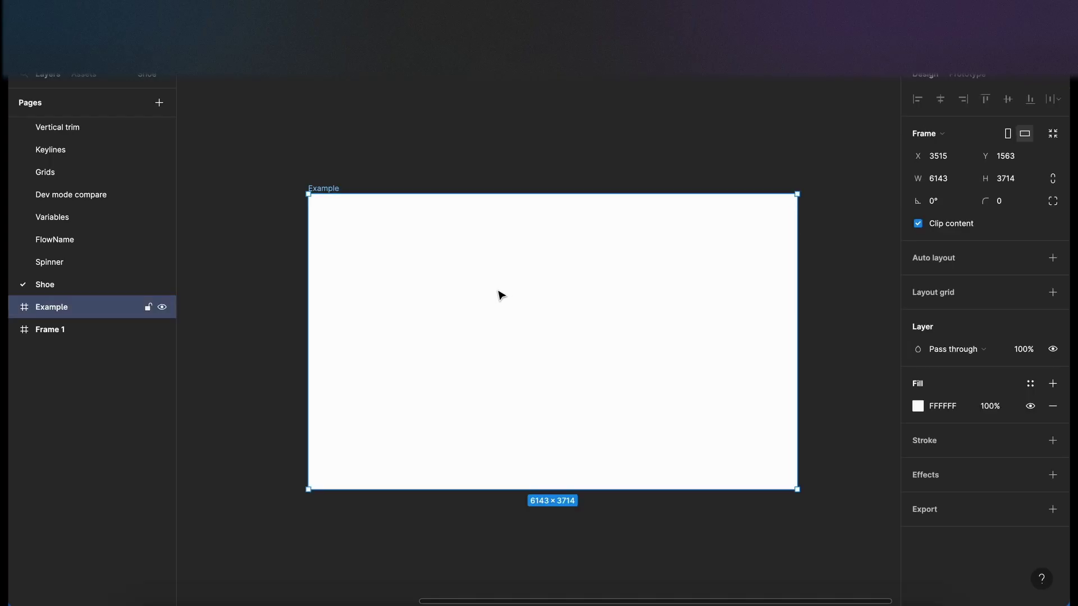
pyautogui.press('super+v')
pyautogui.scroll(5, 547, 337)
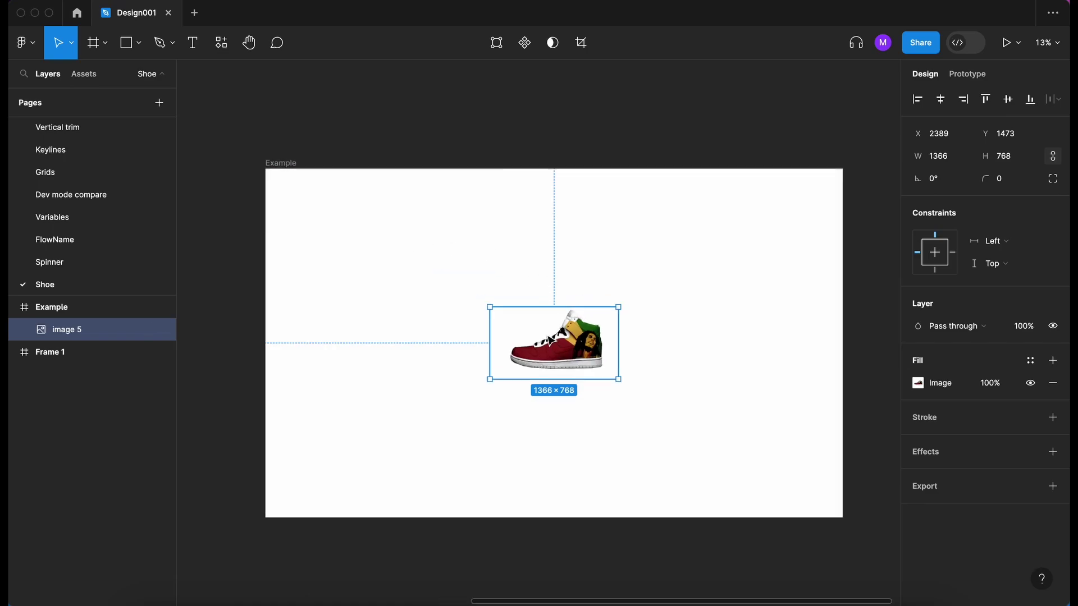
pyautogui.moveTo(582, 364); pyautogui.dragTo(580, 277)
pyautogui.scroll(3, 580, 277)
pyautogui.scroll(2, 584, 279)
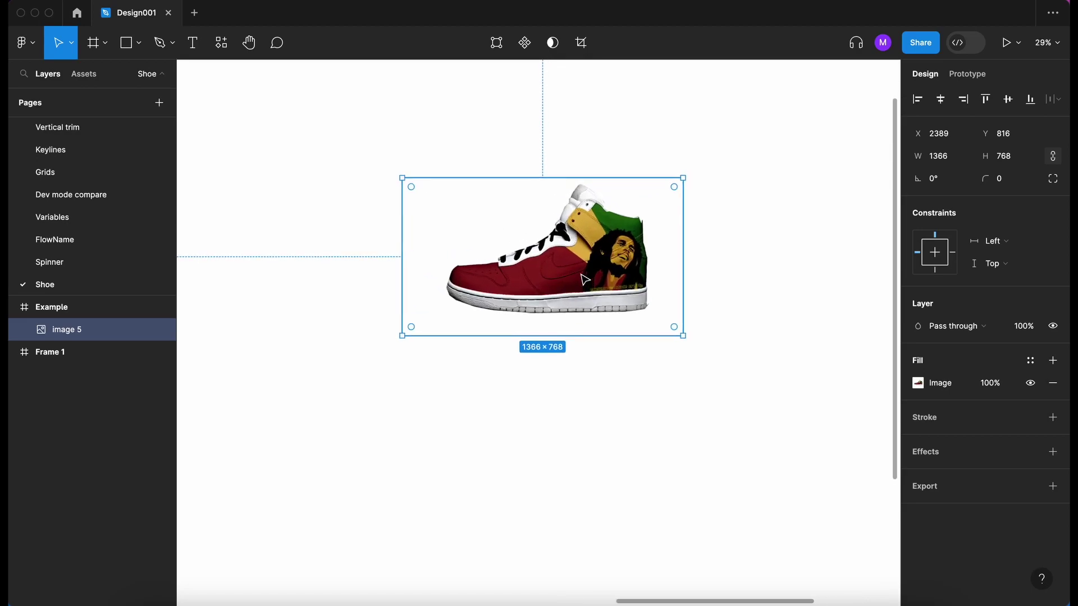
pyautogui.scroll(3, 592, 283)
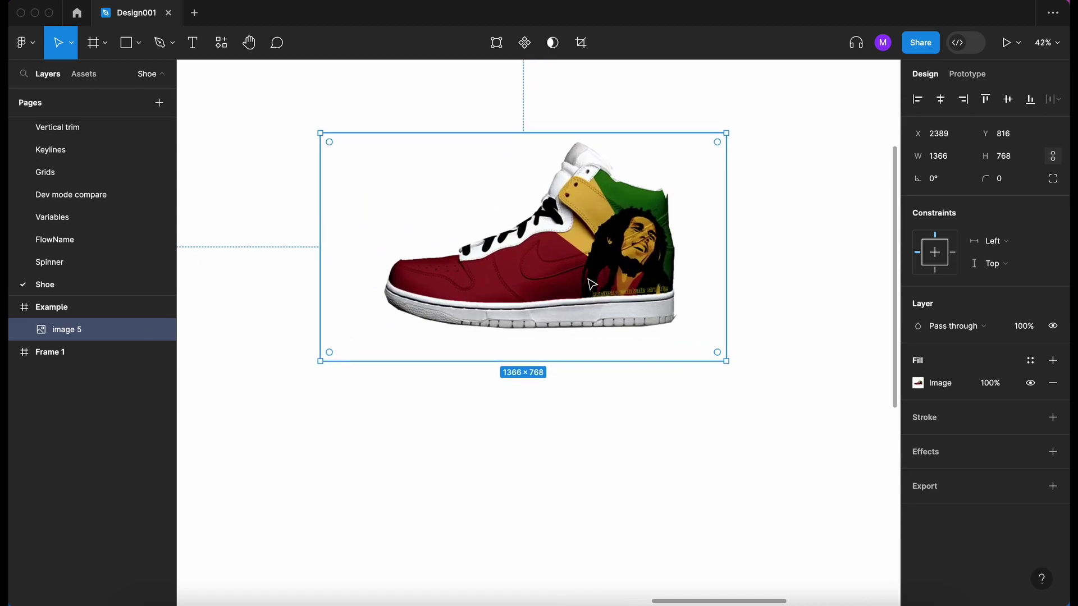
# Duplicate the sneaker, flip the copy vertically, and butt it against the original's sole.
pyautogui.press('super+d')
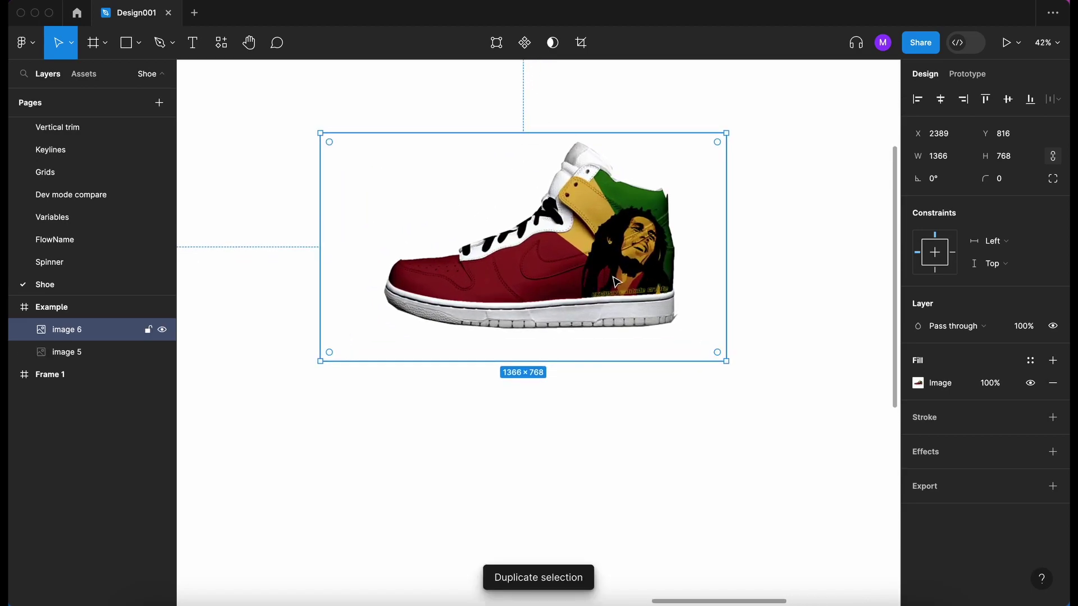
pyautogui.moveTo(609, 265); pyautogui.dragTo(608, 466)
pyautogui.rightClick(554, 466)
pyautogui.click(633, 587)
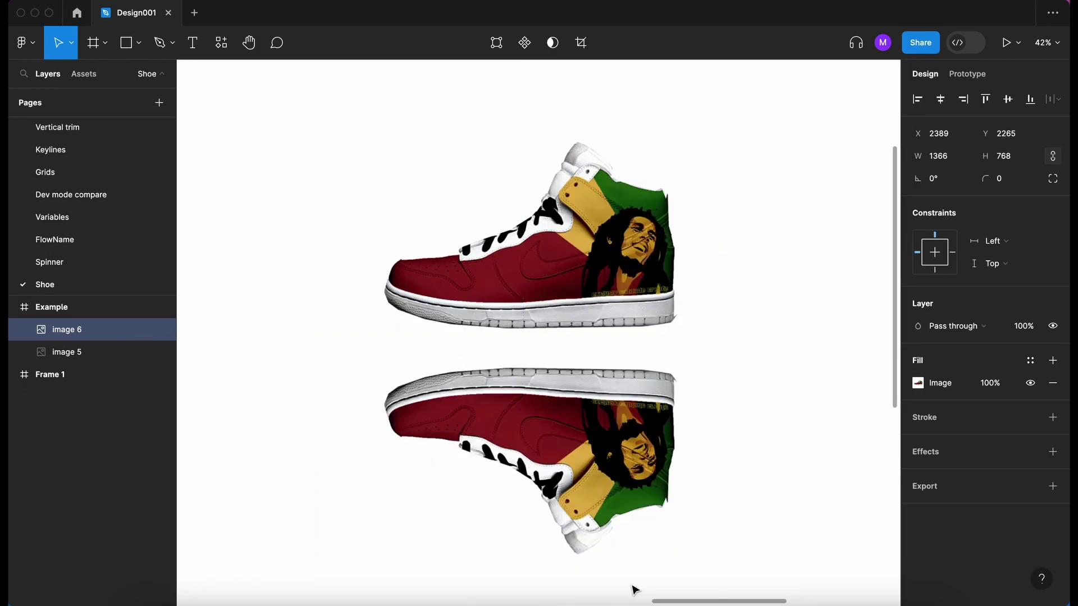
pyautogui.moveTo(600, 411); pyautogui.dragTo(601, 376)
pyautogui.scroll(5, 521, 346)
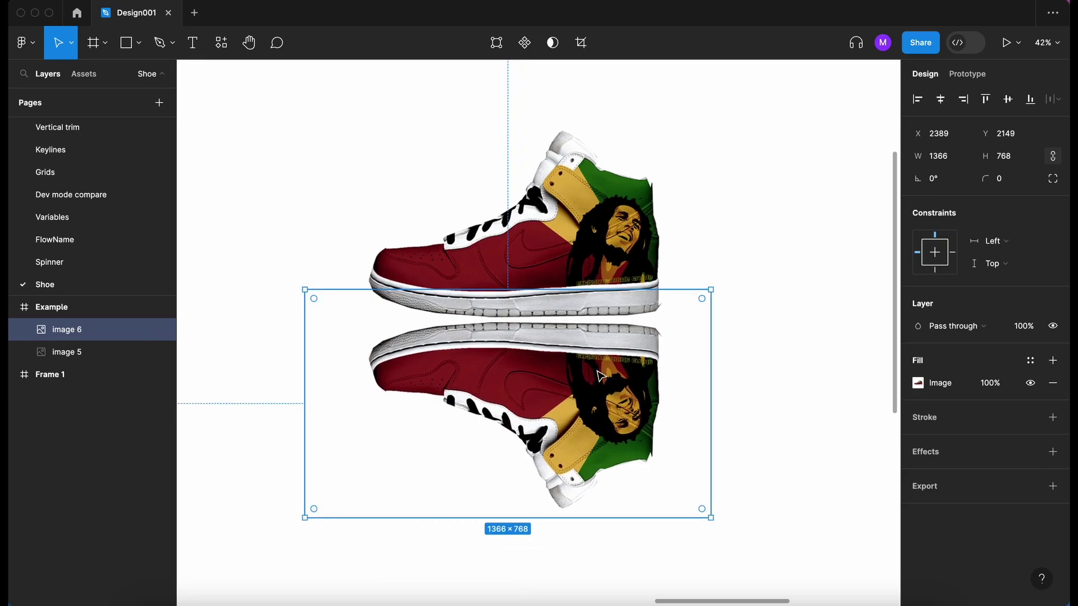
pyautogui.scroll(-2, 521, 346)
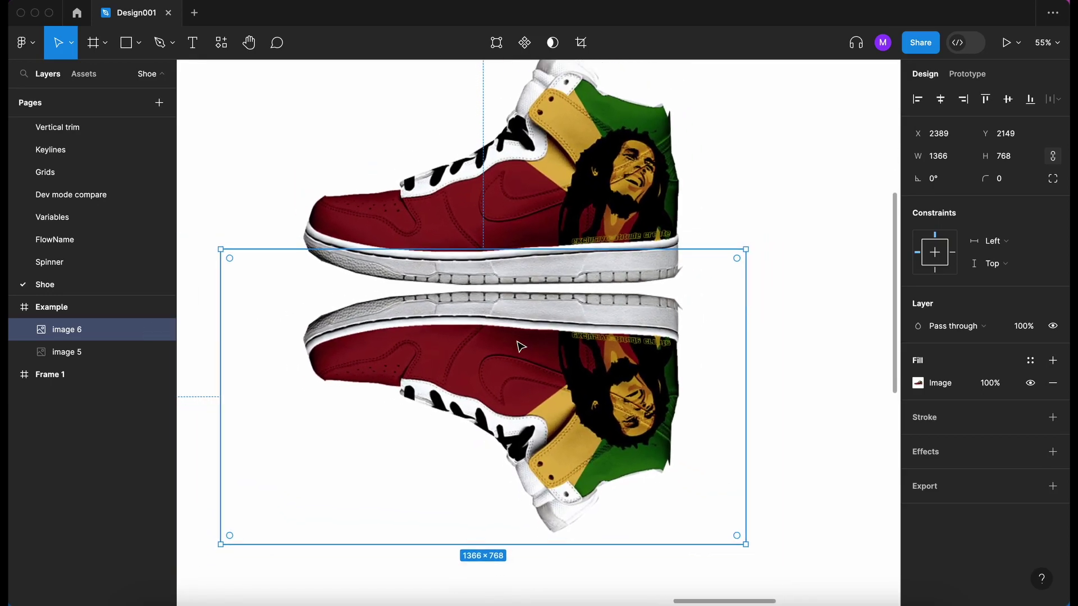
pyautogui.click(203, 310)
pyautogui.click(373, 337)
pyautogui.click(203, 292)
# Draw a rectangle covering the flipped sneaker reflection, about 1328×660.
pyautogui.press('r')
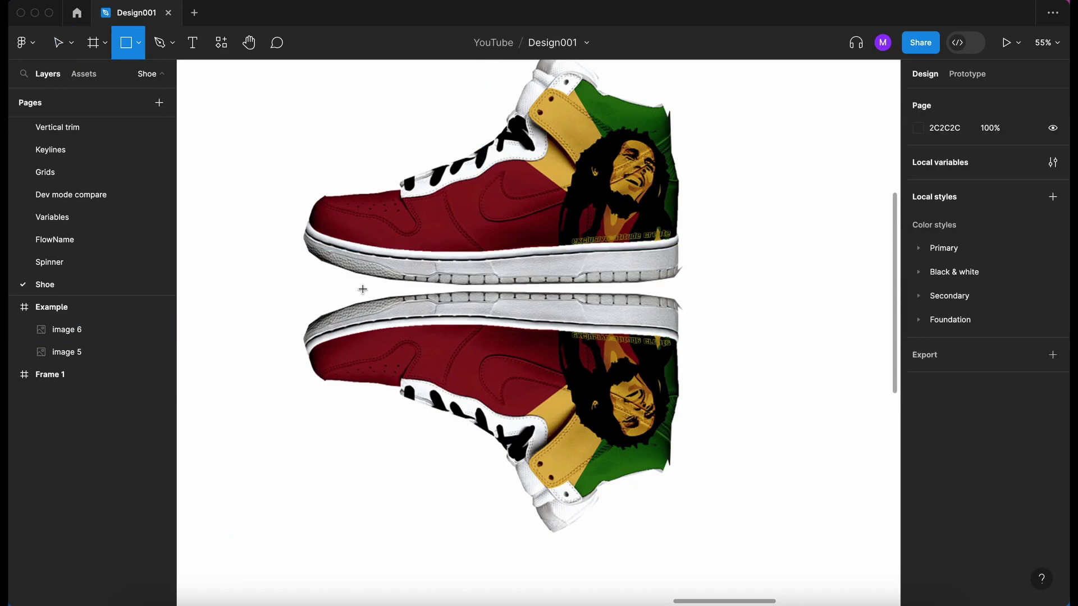
pyautogui.moveTo(235, 274); pyautogui.dragTo(669, 457)
pyautogui.moveTo(669, 391); pyautogui.dragTo(697, 393)
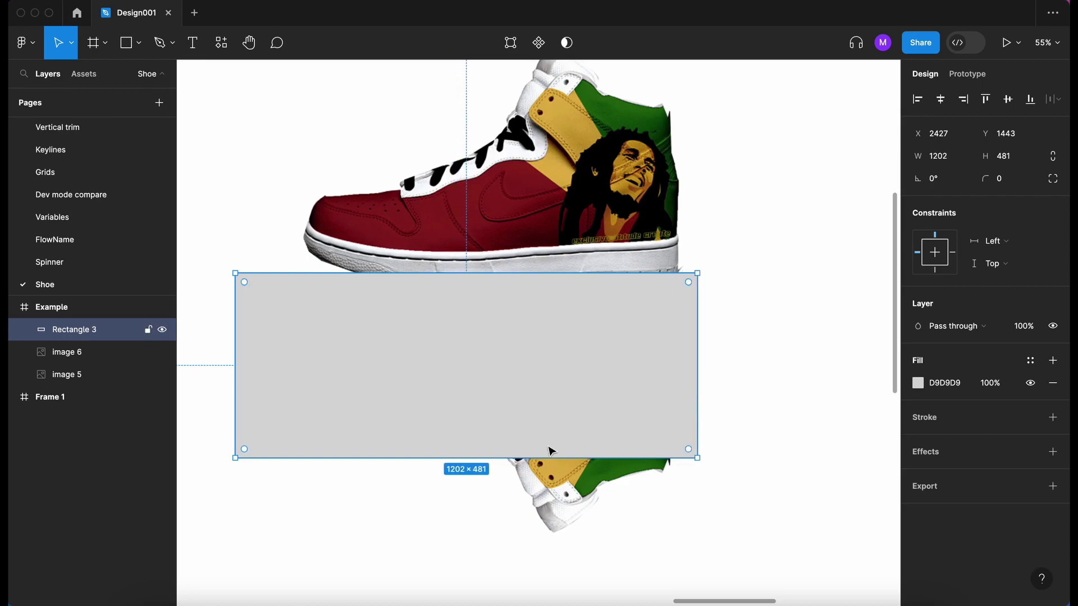
pyautogui.moveTo(518, 458); pyautogui.dragTo(518, 544)
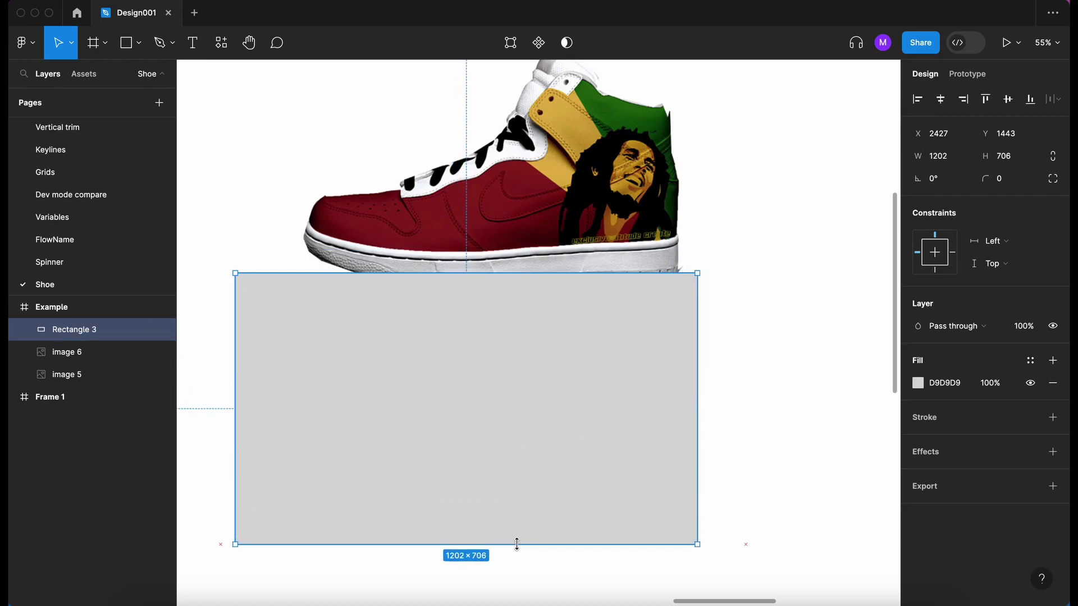
pyautogui.moveTo(698, 339); pyautogui.dragTo(745, 343)
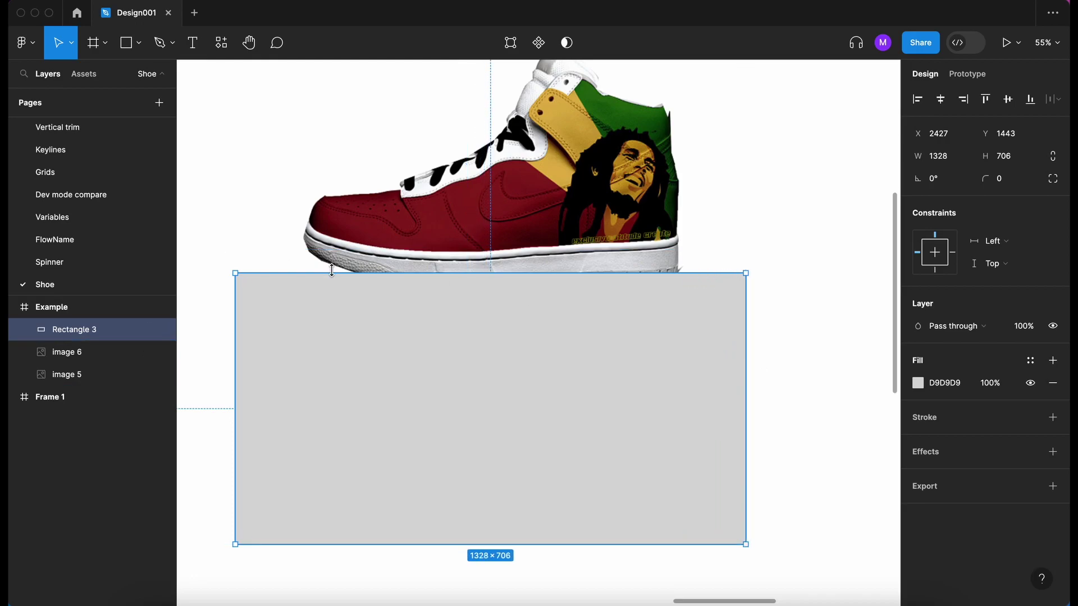
pyautogui.moveTo(332, 271); pyautogui.dragTo(332, 291)
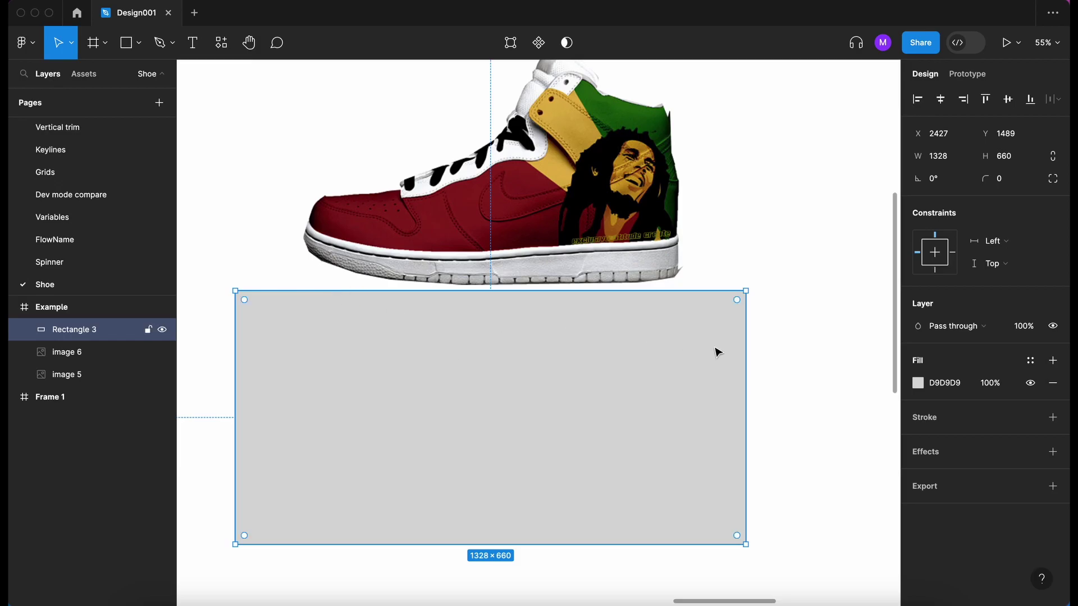
# Rename the rectangle 'Mask', move it below image 6, and use it as a mask.
pyautogui.doubleClick(67, 330)
pyautogui.write('Mask')
pyautogui.press('Return')
pyautogui.moveTo(71, 331); pyautogui.dragTo(82, 359)
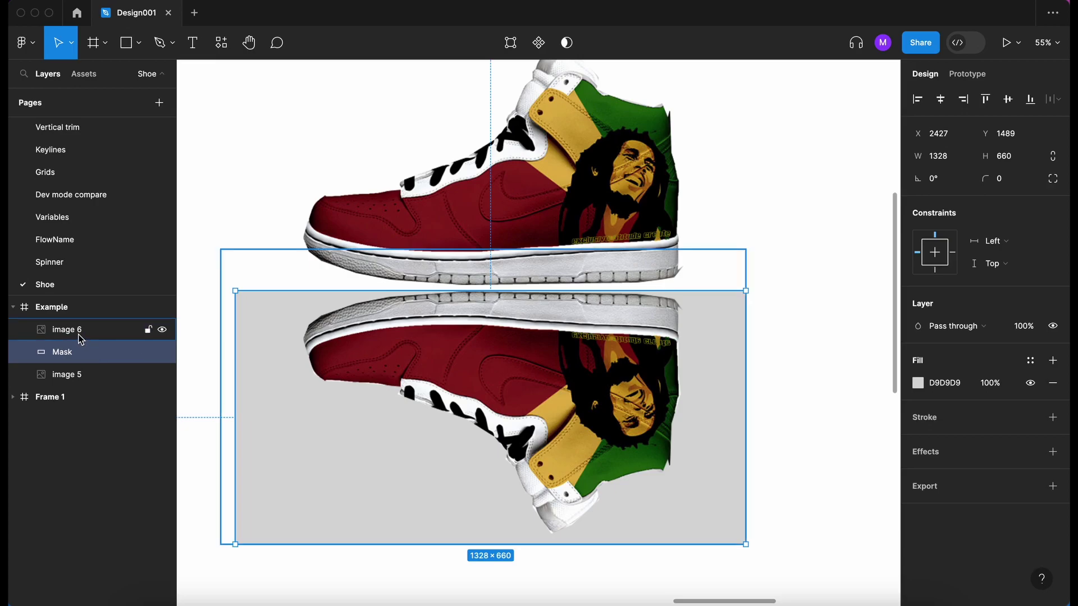
pyautogui.keyDown('shift'); pyautogui.click(80, 336); pyautogui.keyUp('shift')
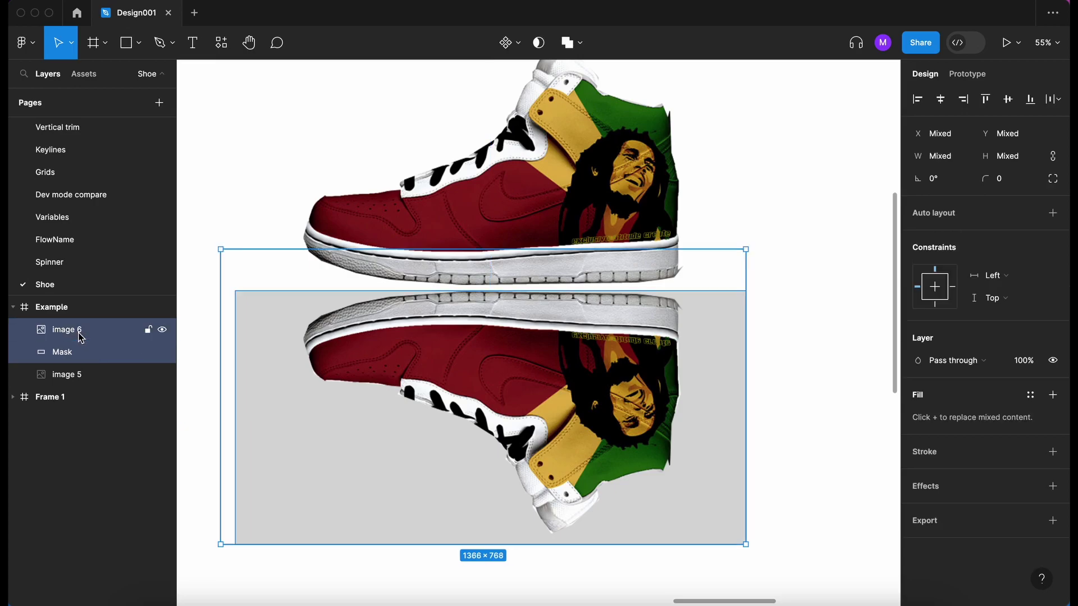
pyautogui.click(538, 42)
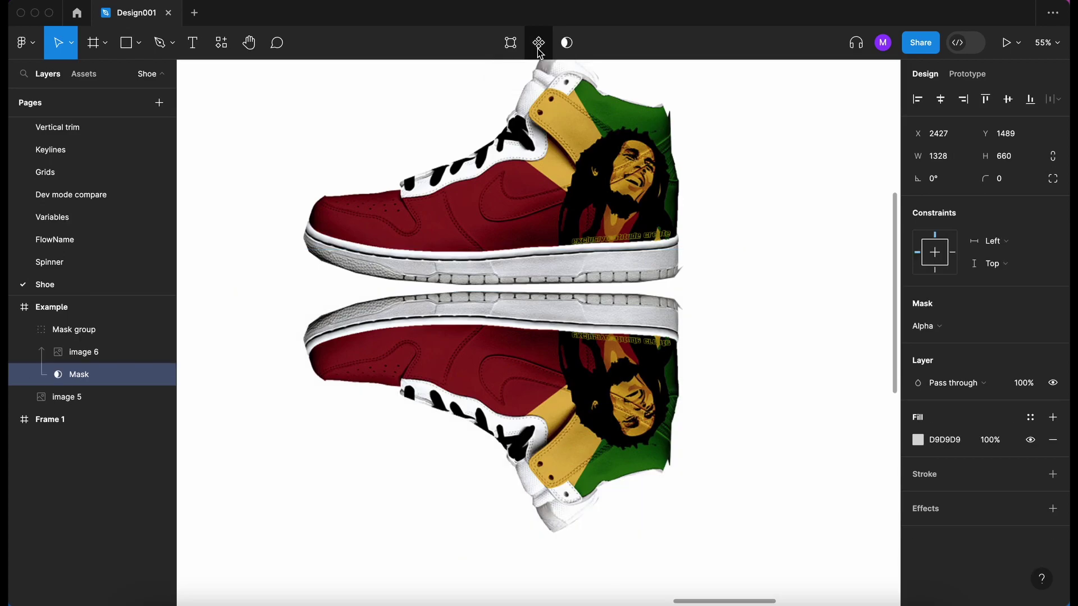
pyautogui.click(84, 352)
pyautogui.click(94, 377)
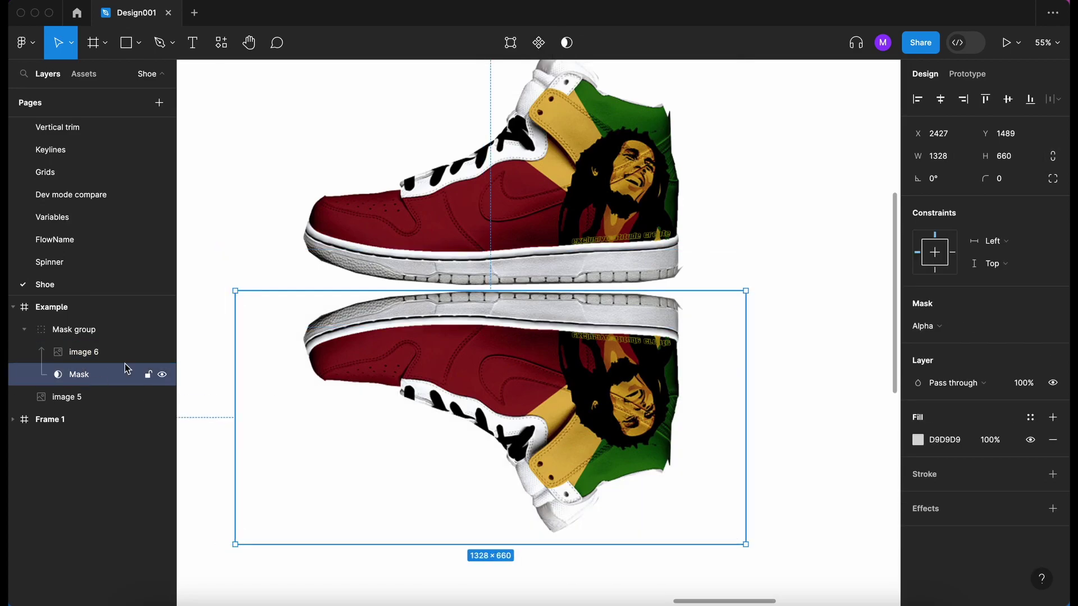
# Switch the Mask fill to a linear gradient, raising the lower handle so the reflection fades sooner.
pyautogui.click(917, 440)
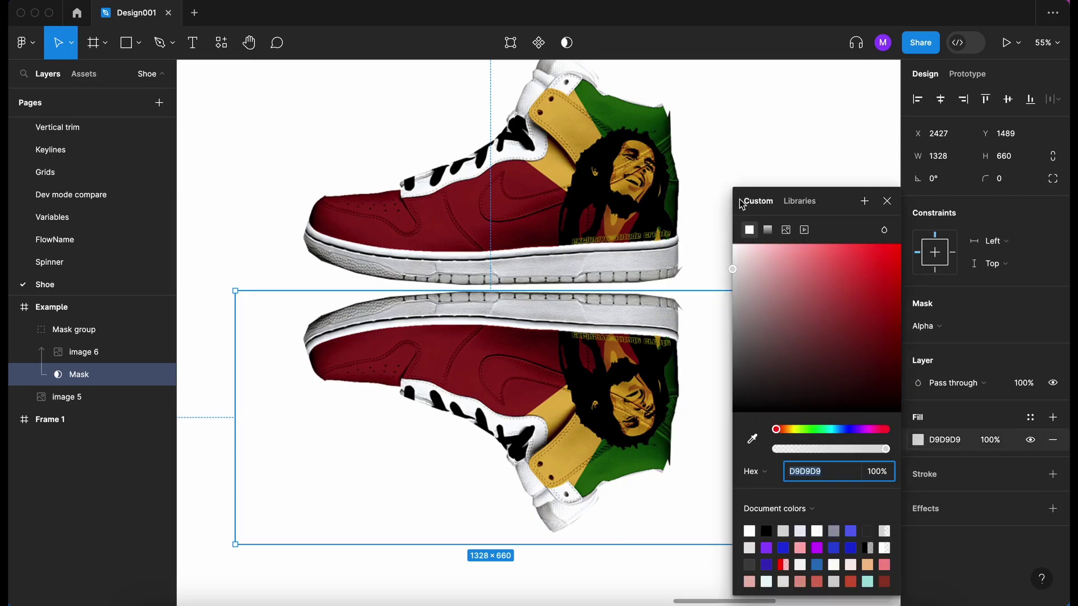
pyautogui.click(768, 230)
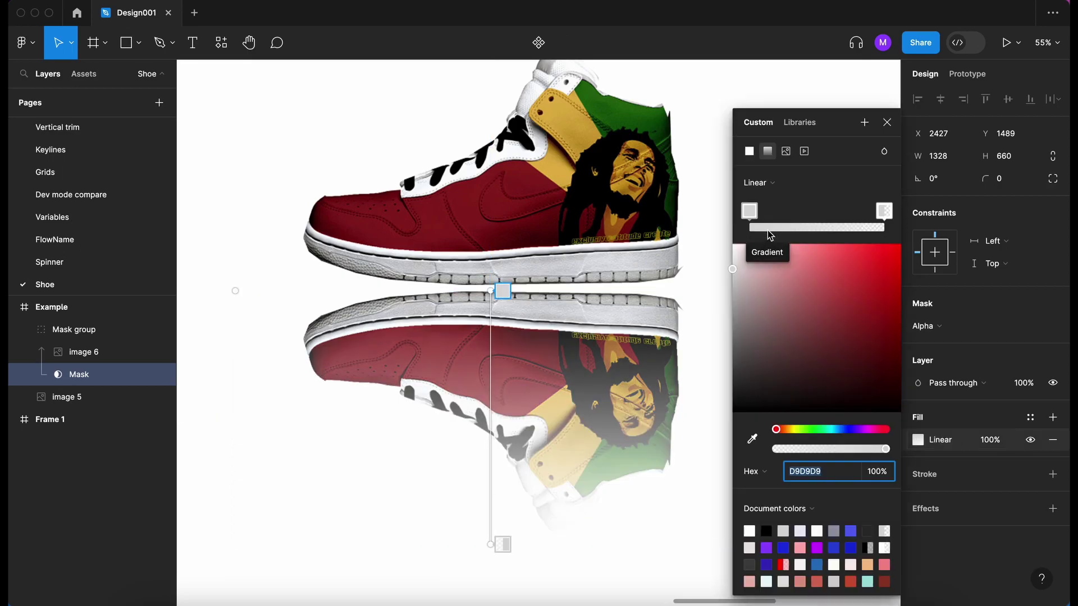
pyautogui.scroll(-2, 502, 461)
pyautogui.hscroll(2, 503, 461)
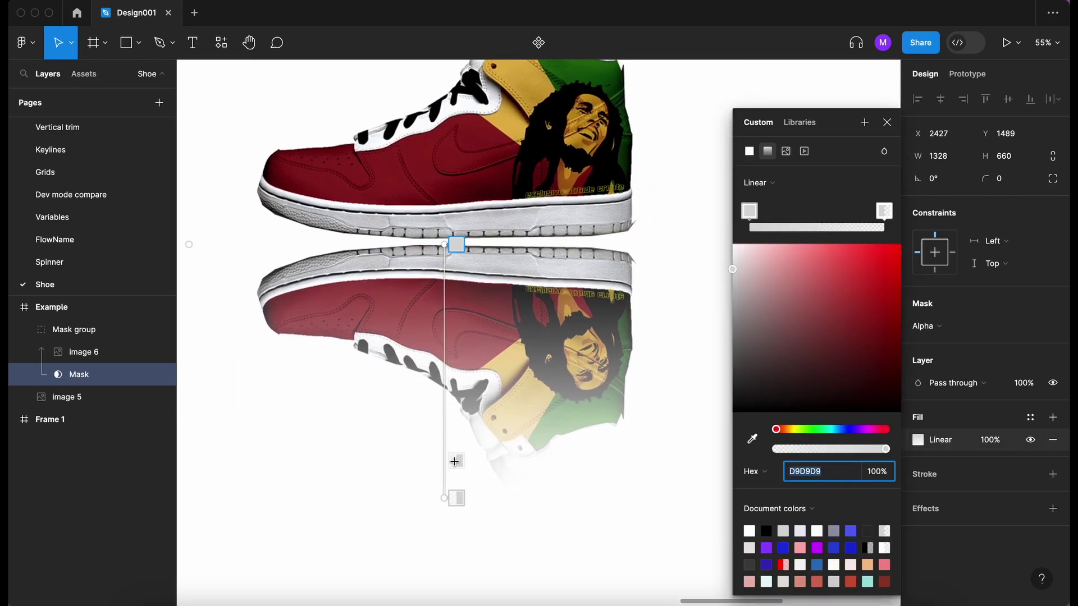
pyautogui.moveTo(443, 498)
pyautogui.mouseDown()
pyautogui.moveTo(446, 386)
pyautogui.moveTo(446, 406)
pyautogui.mouseUp()
pyautogui.scroll(3, 446, 409)
pyautogui.hscroll(-2, 446, 409)
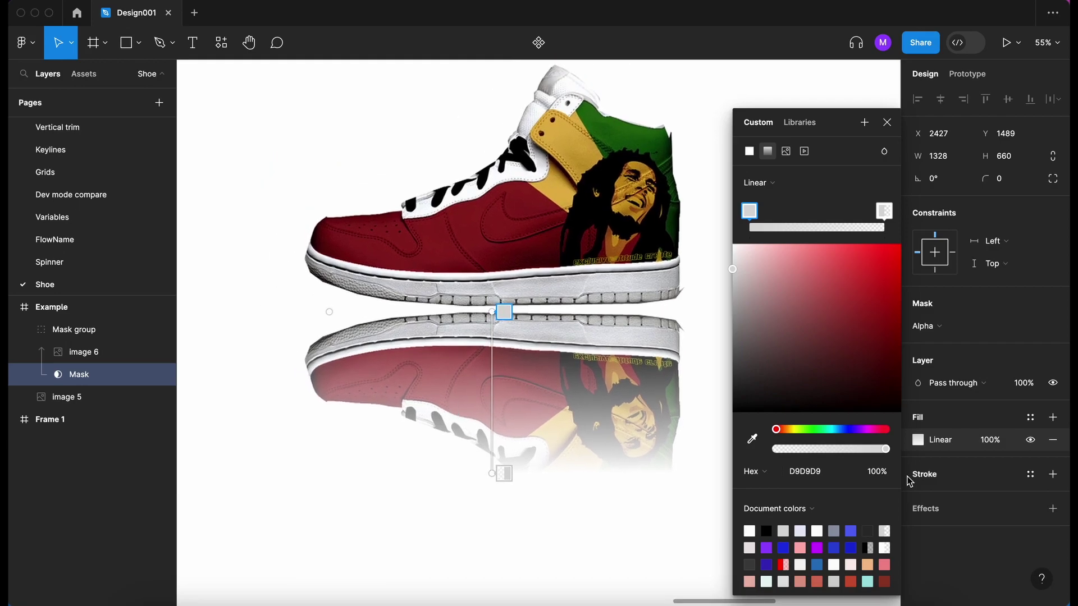
pyautogui.click(1022, 386)
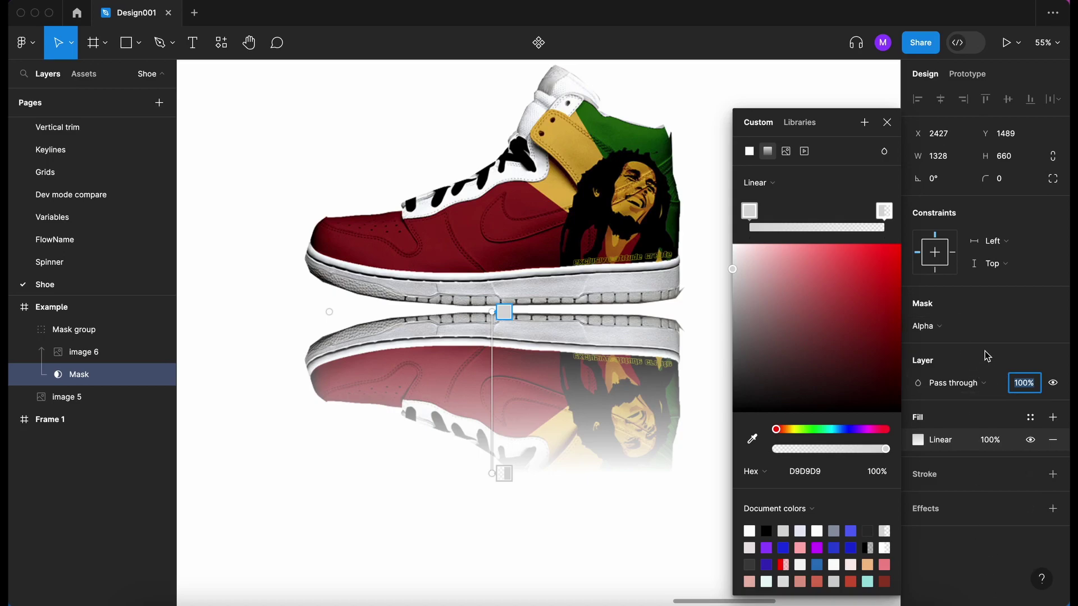
# Drop the Mask layer's opacity to 20% for a faint reflection.
pyautogui.press('Escape')
pyautogui.click(1022, 384)
pyautogui.press('Down')
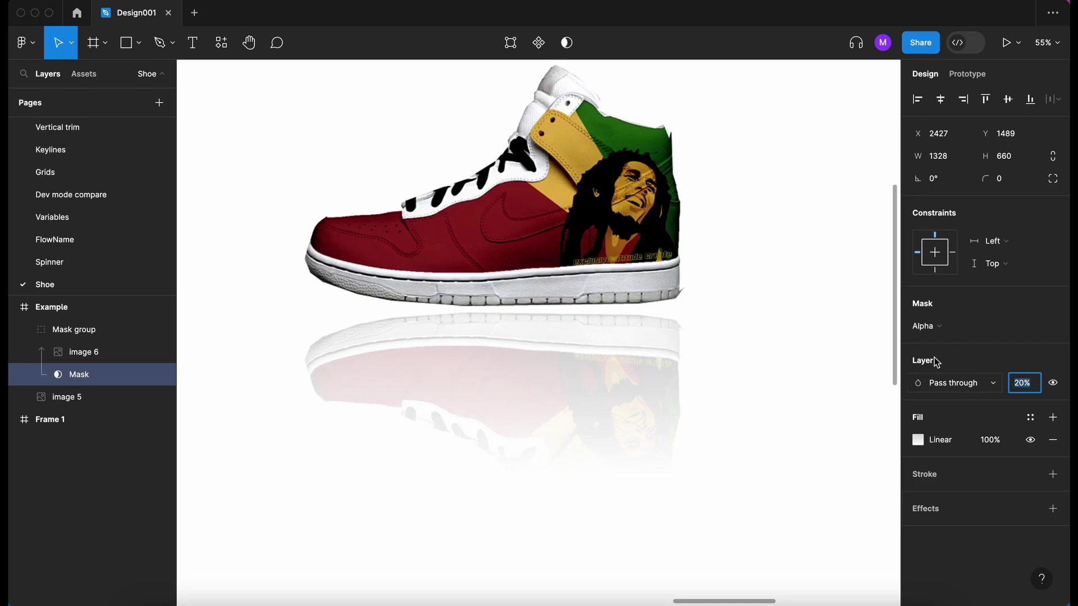
pyautogui.scroll(-1, 623, 312)
pyautogui.hscroll(1, 624, 313)
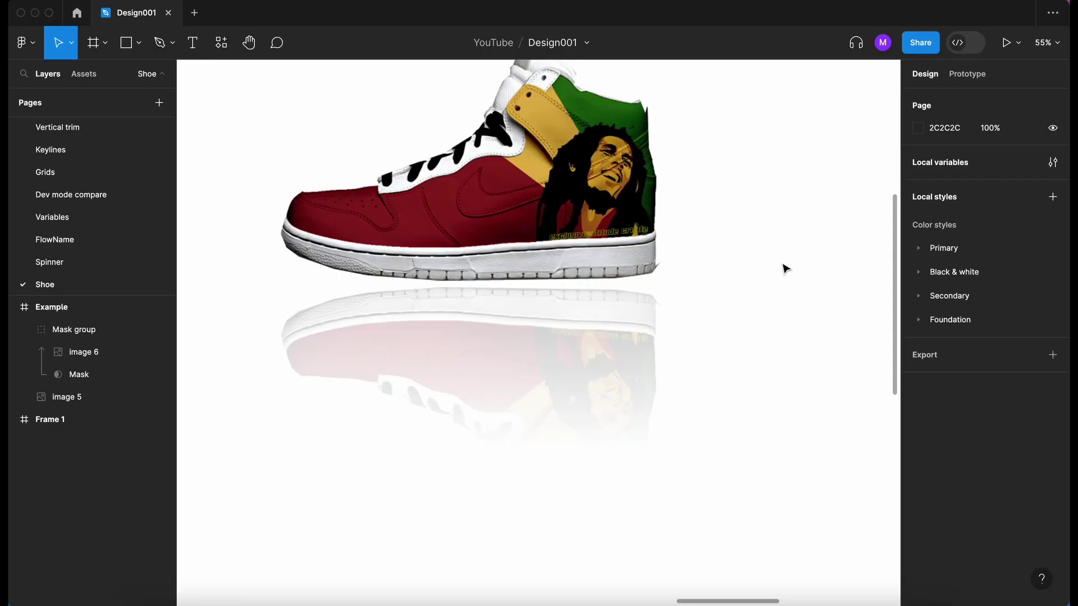
# Draw a thin 966-wide ellipse under the sole and fill it solid black (000000).
pyautogui.press('o')
pyautogui.moveTo(282, 282); pyautogui.dragTo(660, 288)
pyautogui.scroll(5, 547, 271)
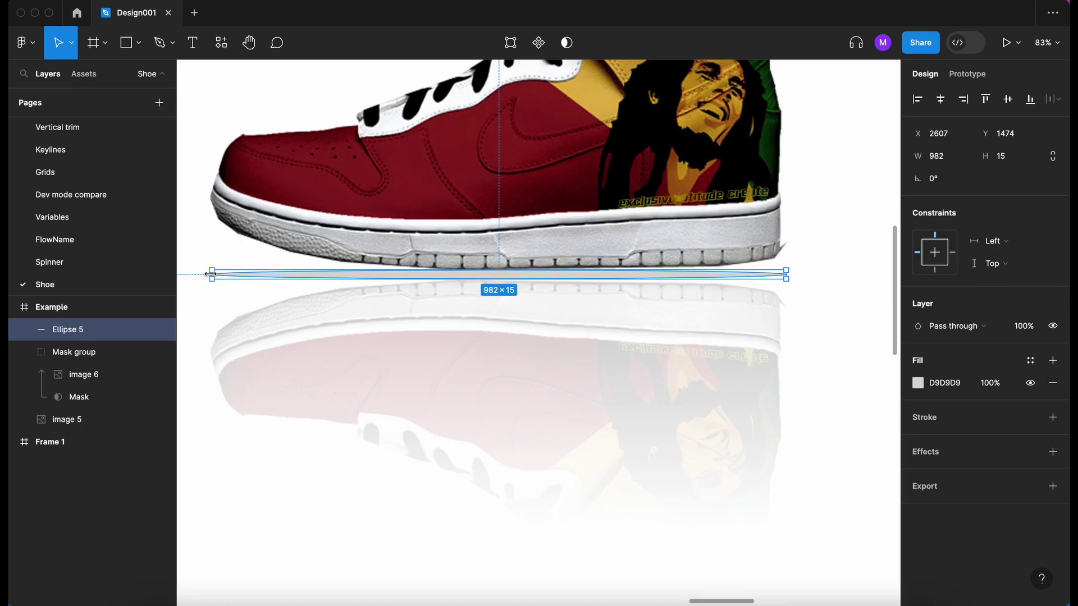
pyautogui.moveTo(211, 274); pyautogui.dragTo(216, 274)
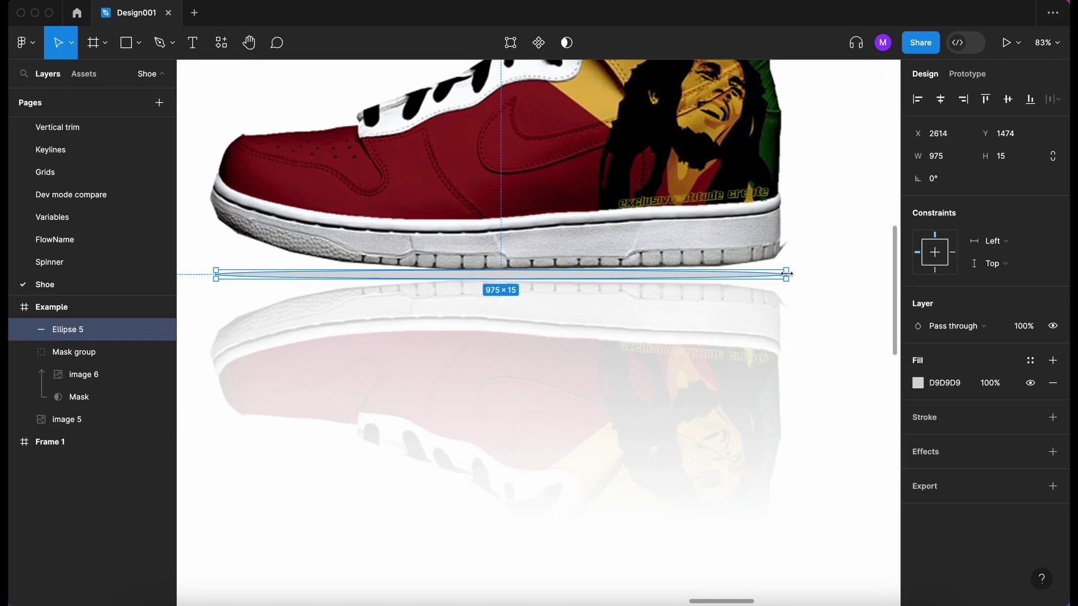
pyautogui.moveTo(787, 273); pyautogui.dragTo(781, 274)
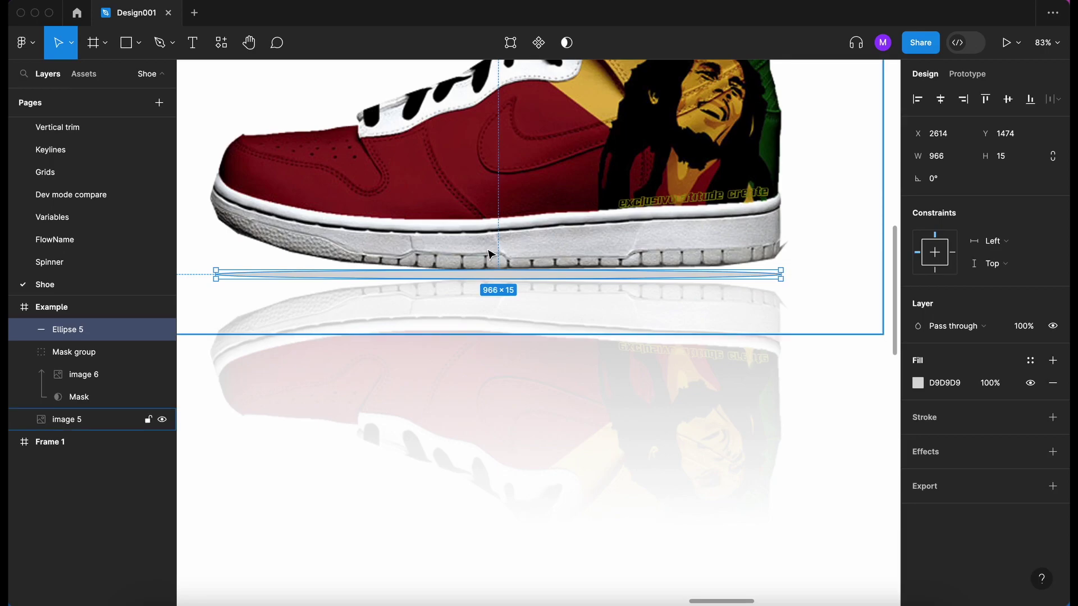
pyautogui.click(918, 383)
pyautogui.click(789, 324)
pyautogui.moveTo(789, 329); pyautogui.dragTo(658, 540)
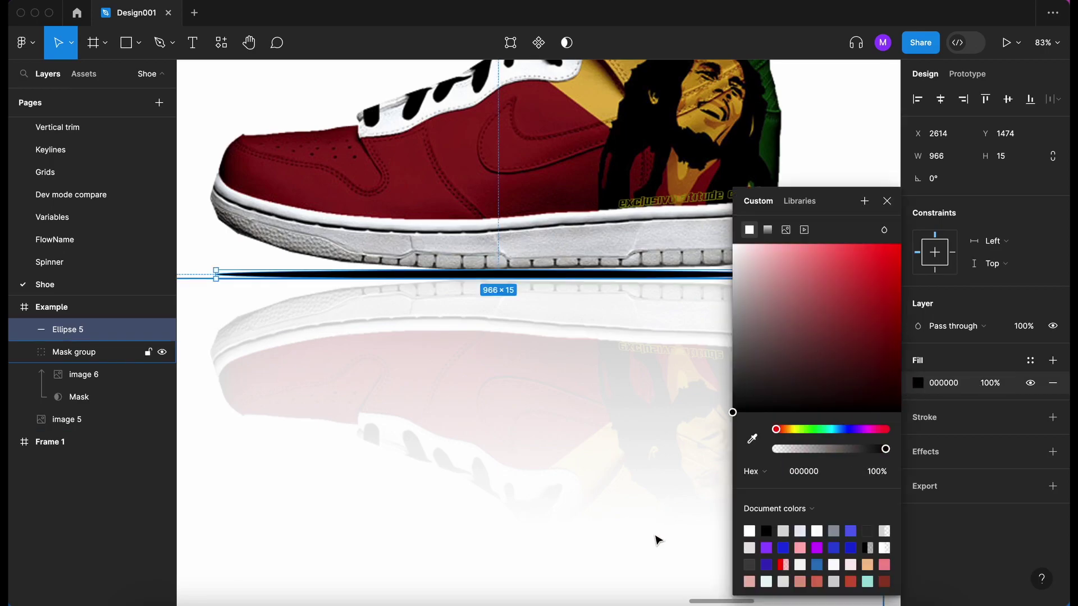
# Give the ellipse a layer blur of 10 and a 50% fill opacity.
pyautogui.click(1054, 453)
pyautogui.click(948, 475)
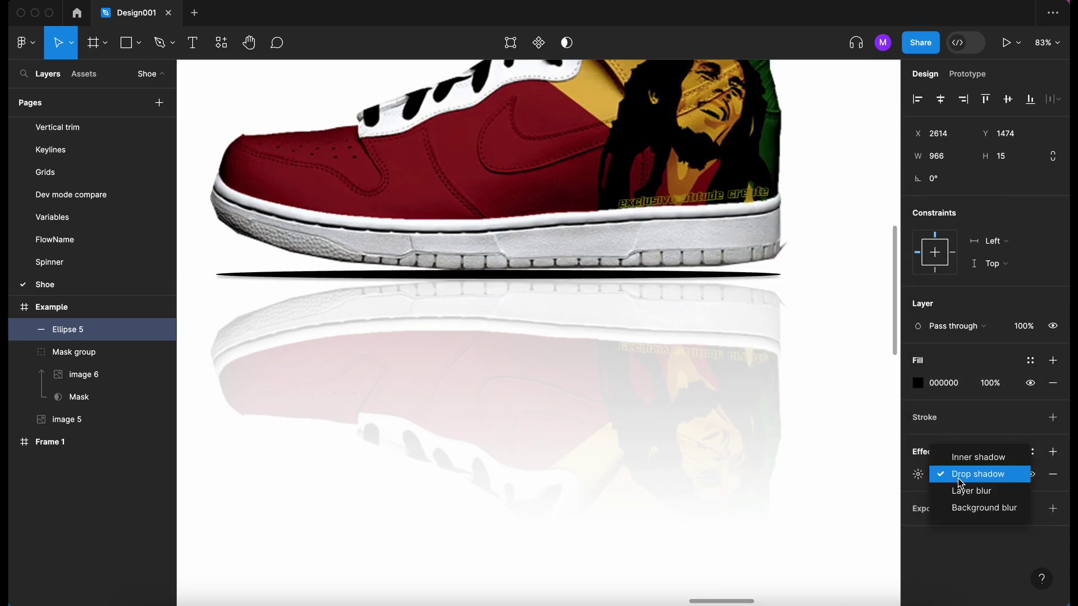
pyautogui.click(971, 491)
pyautogui.click(918, 474)
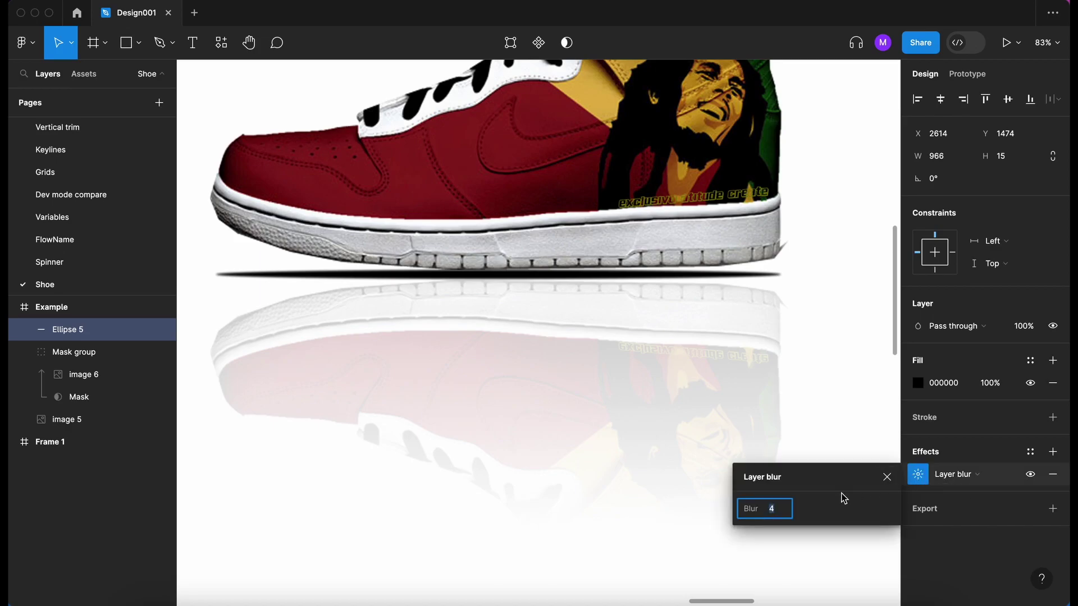
pyautogui.write('10')
pyautogui.press('Return')
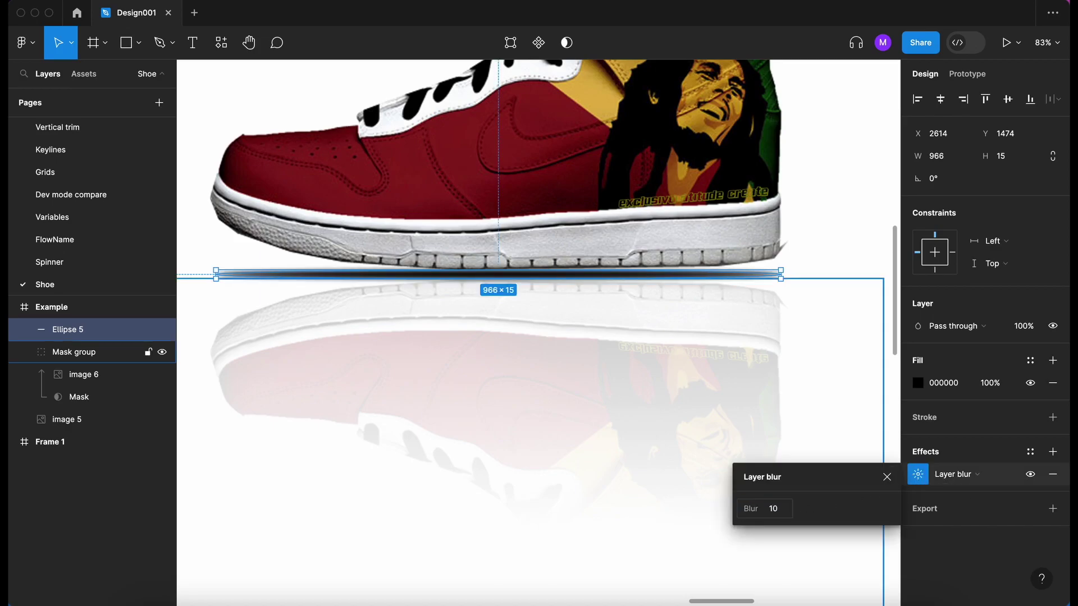
pyautogui.click(990, 384)
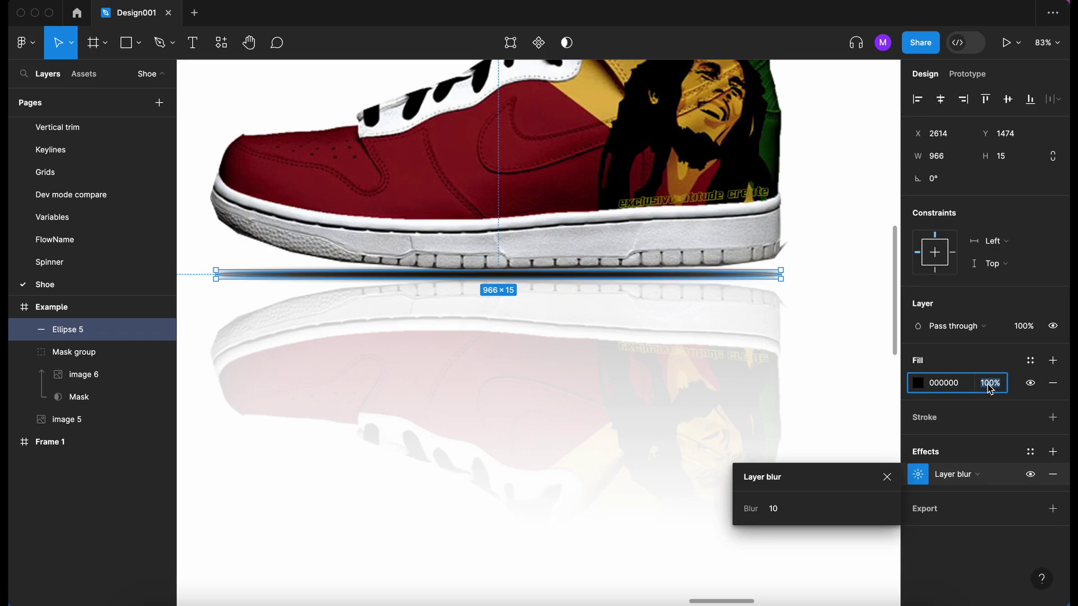
pyautogui.write('50')
pyautogui.press('Return')
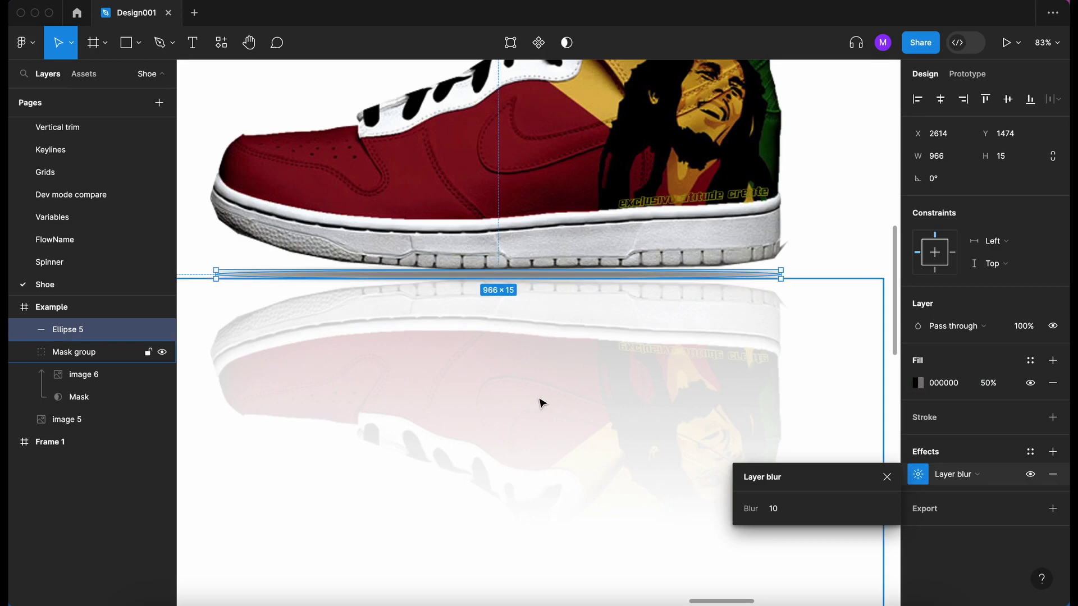
# Narrow the Ellipse 5 shadow from both ends to 897×15 so it fits under the sole.
pyautogui.scroll(-5, 541, 402)
pyautogui.click(746, 238)
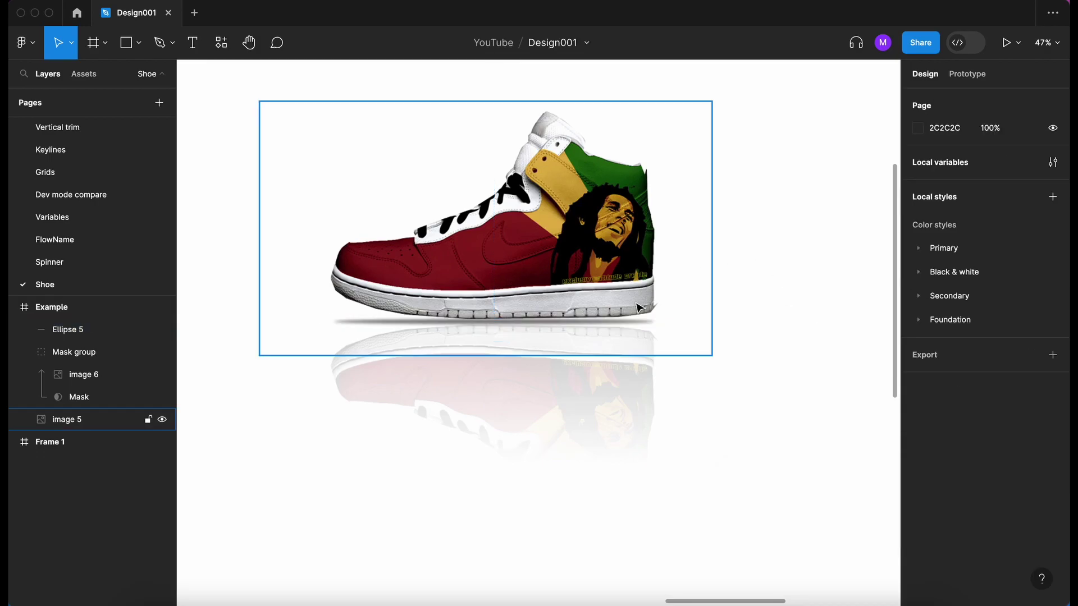
pyautogui.scroll(2, 448, 325)
pyautogui.click(478, 326)
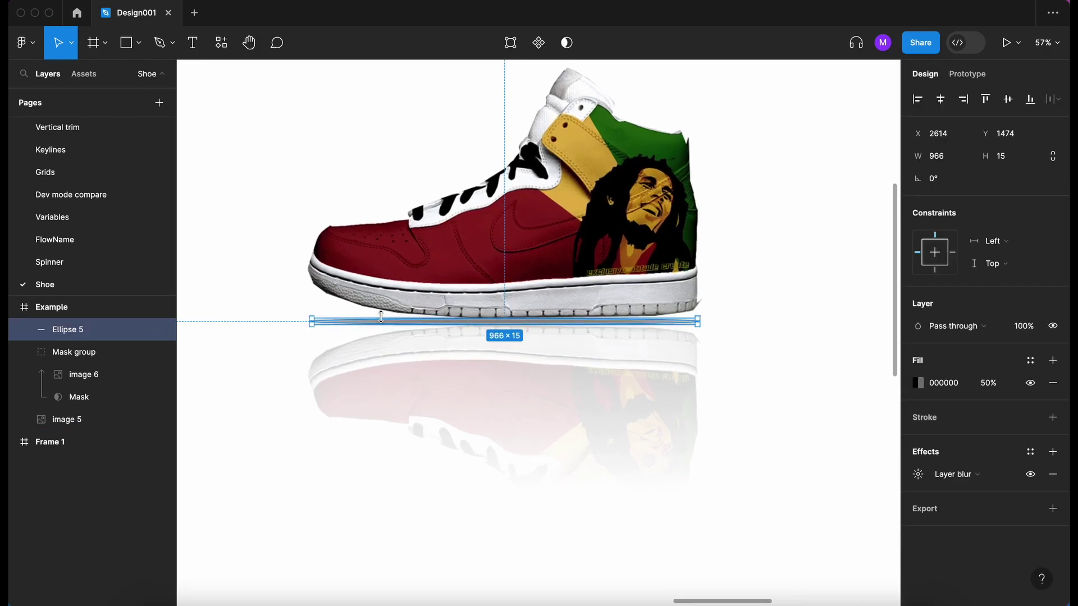
pyautogui.hscroll(2, 333, 315)
pyautogui.scroll(-1, 332, 315)
pyautogui.scroll(2, 305, 290)
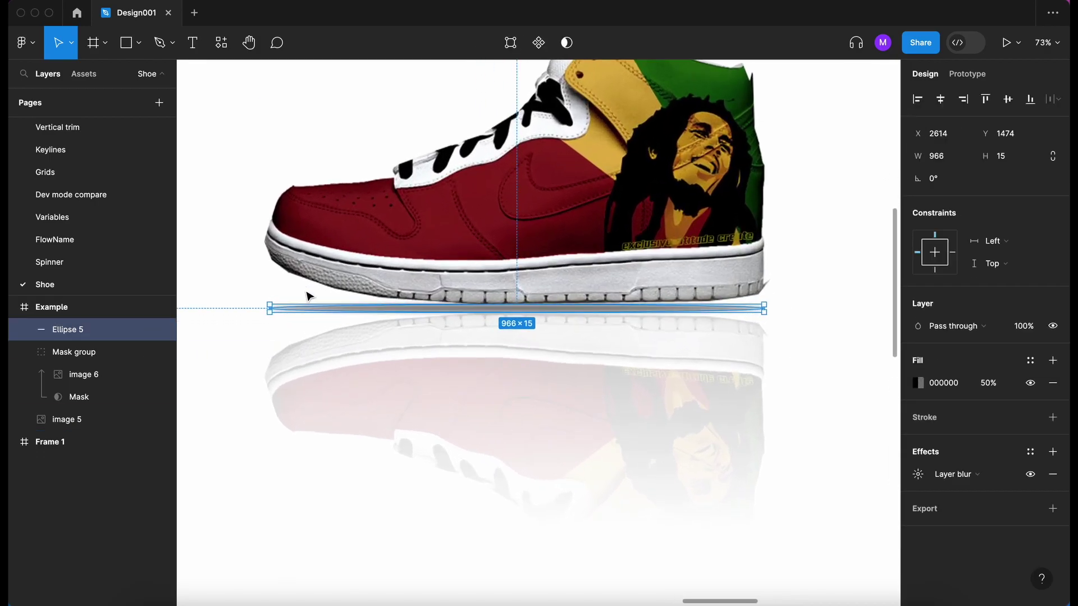
pyautogui.scroll(2, 273, 313)
pyautogui.hscroll(2, 305, 303)
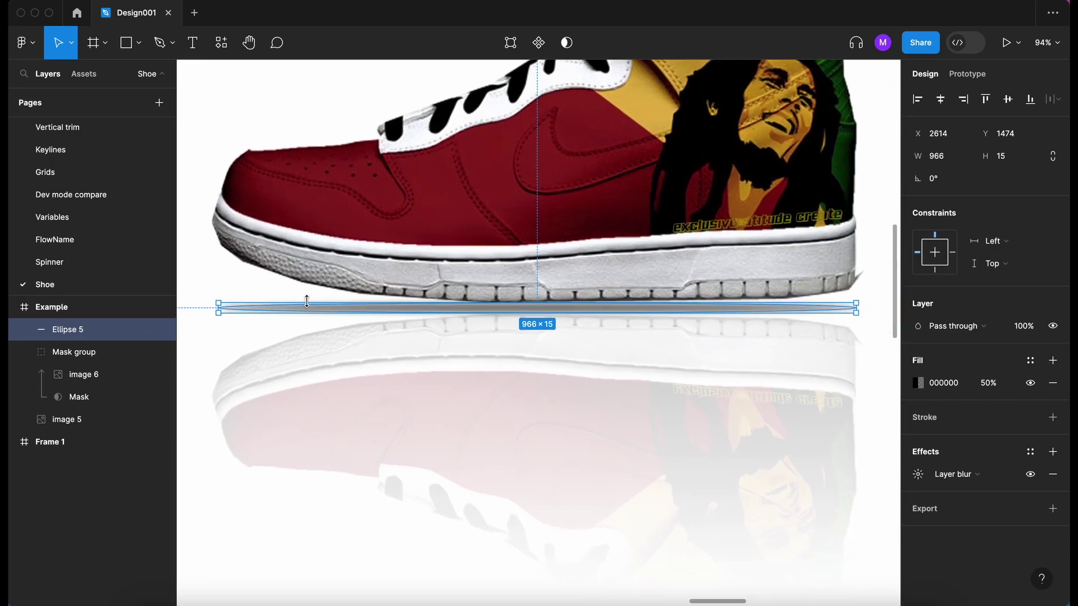
pyautogui.moveTo(209, 299); pyautogui.dragTo(237, 297)
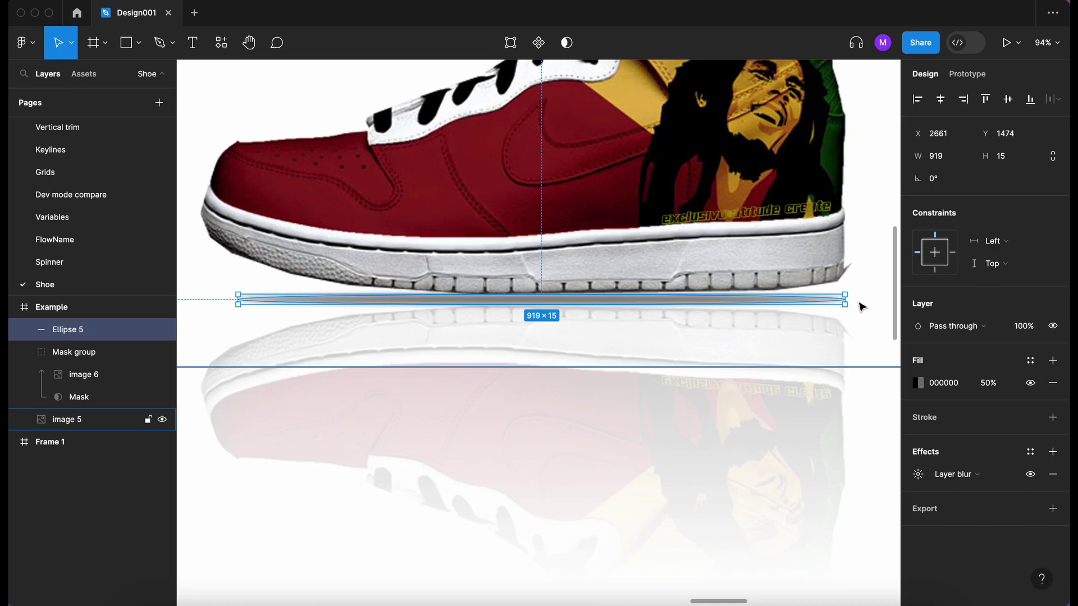
pyautogui.moveTo(844, 300); pyautogui.dragTo(830, 302)
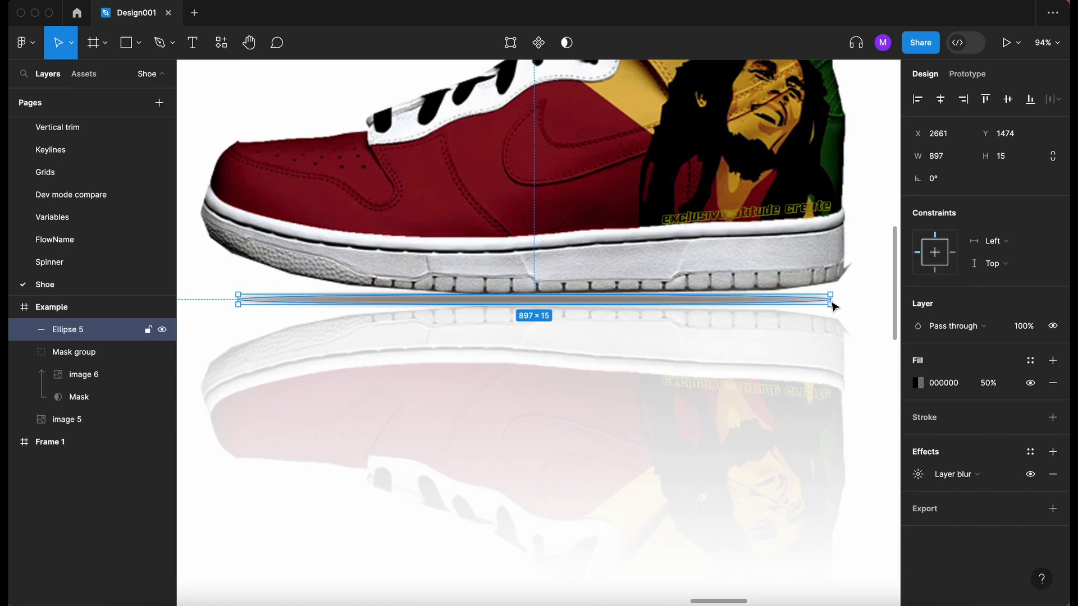
# Duplicate the shadow ellipse and stretch the copy outward to 1122×15.
pyautogui.press('super+d')
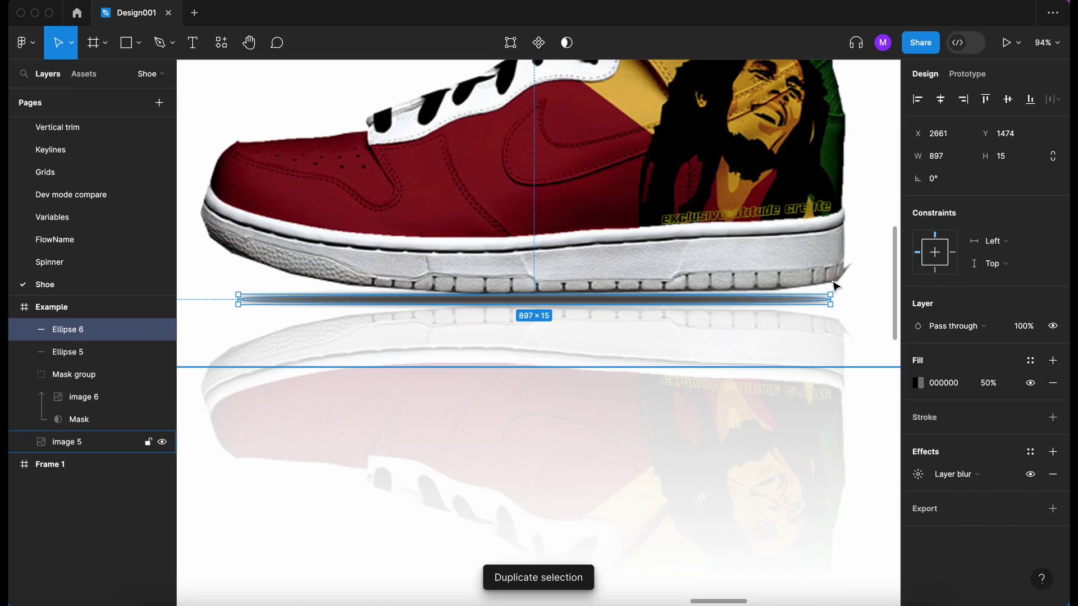
pyautogui.moveTo(838, 299); pyautogui.dragTo(881, 299)
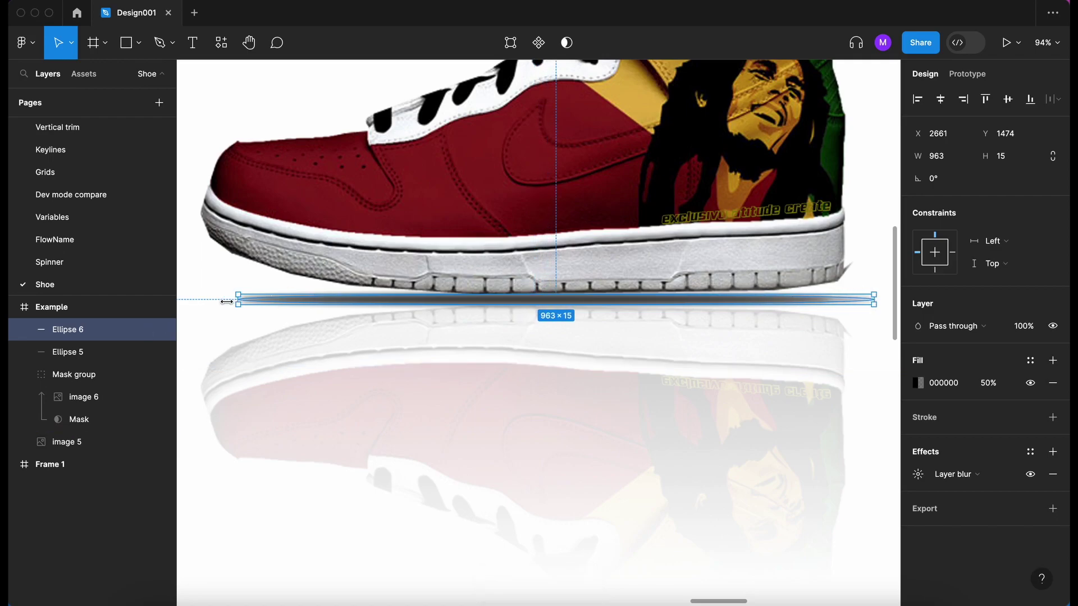
pyautogui.moveTo(226, 301); pyautogui.dragTo(183, 302)
pyautogui.scroll(-2, 190, 302)
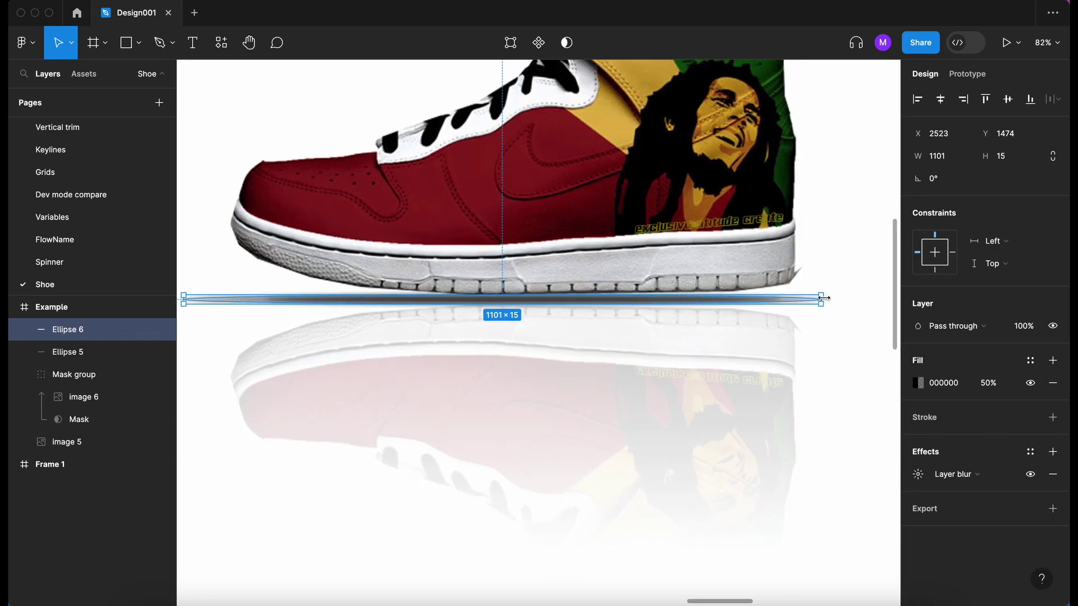
pyautogui.moveTo(825, 298); pyautogui.dragTo(833, 298)
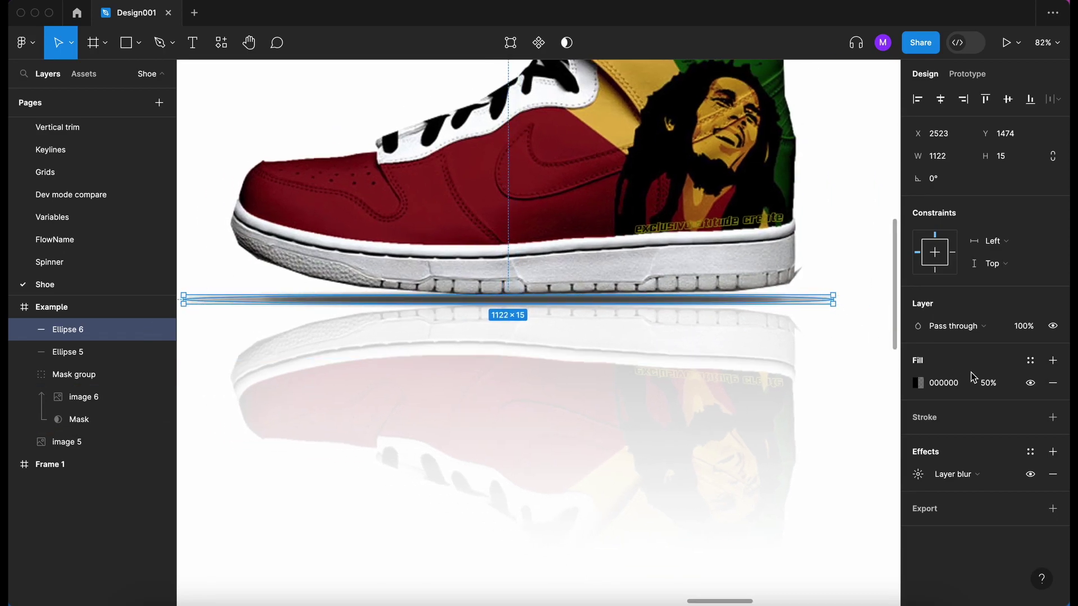
# Set the copied shadow's fill opacity to 20%.
pyautogui.click(1001, 385)
pyautogui.write('20')
pyautogui.press('Return')
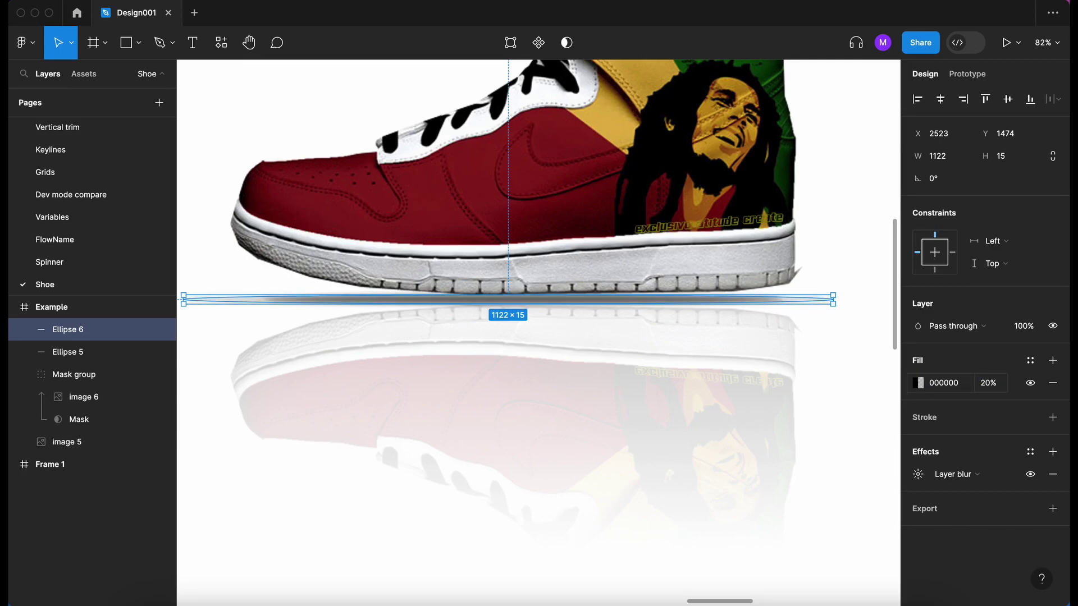
pyautogui.scroll(-3, 558, 421)
# Give the narrower Ellipse 5 shadow a 40% fill opacity.
pyautogui.click(807, 432)
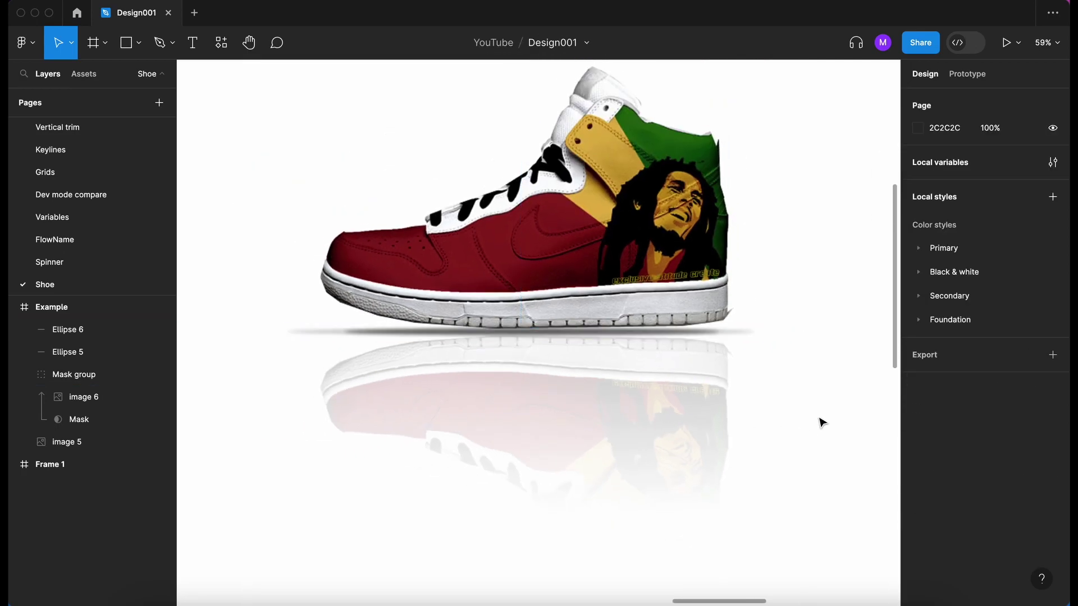
pyautogui.scroll(-2, 778, 278)
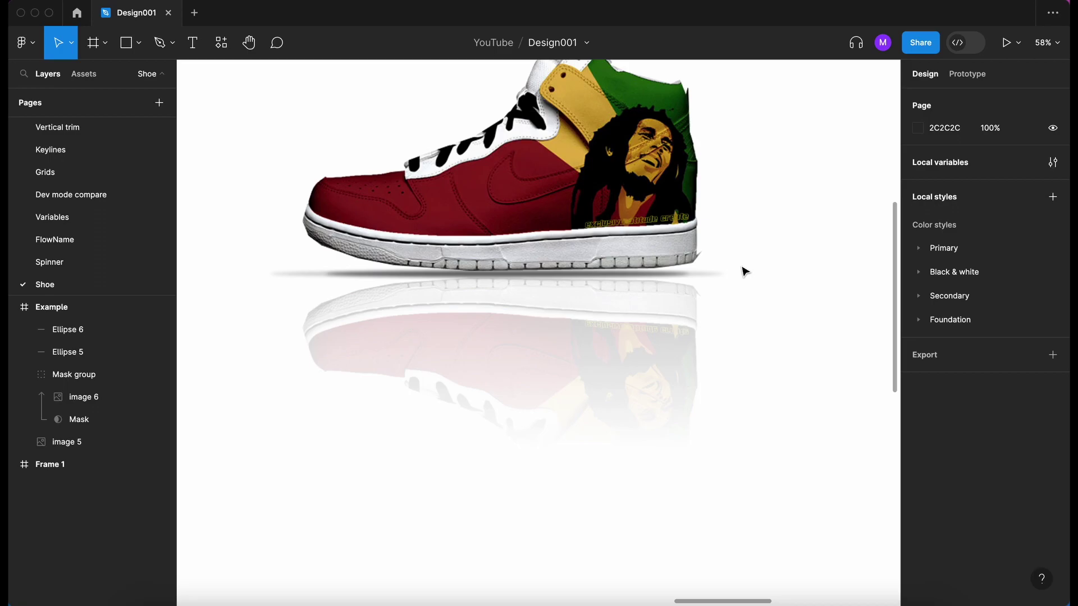
pyautogui.click(99, 337)
pyautogui.click(98, 349)
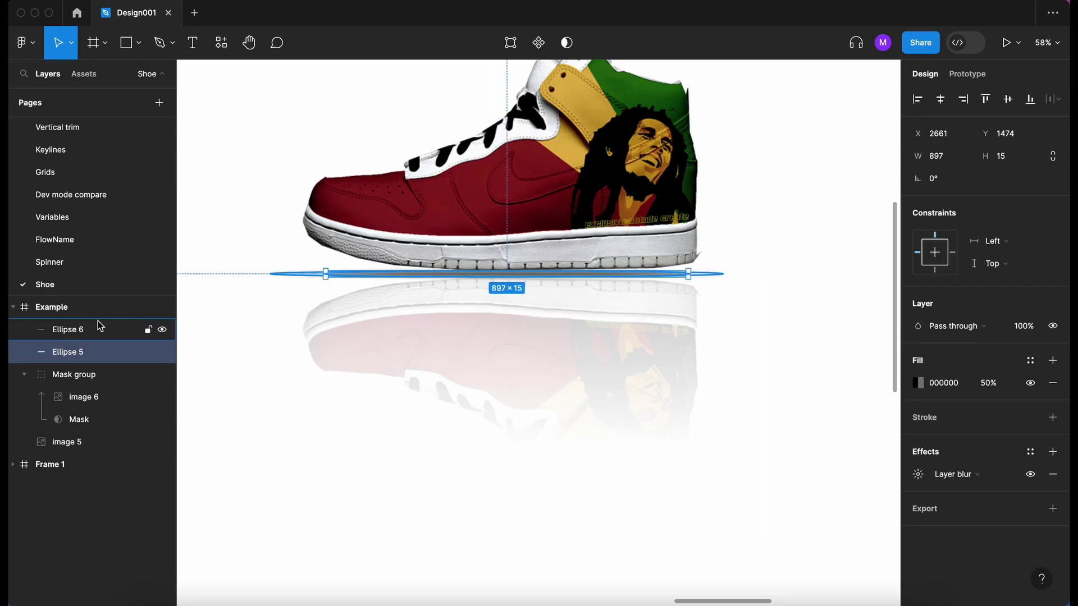
pyautogui.click(97, 325)
pyautogui.click(97, 352)
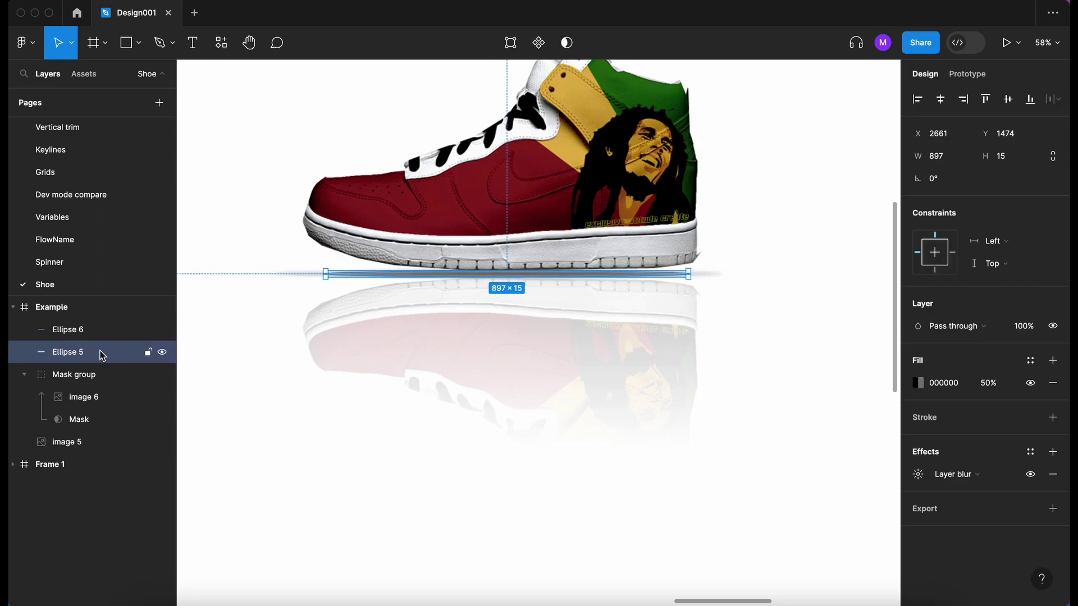
pyautogui.click(989, 385)
pyautogui.write('40')
pyautogui.press('Return')
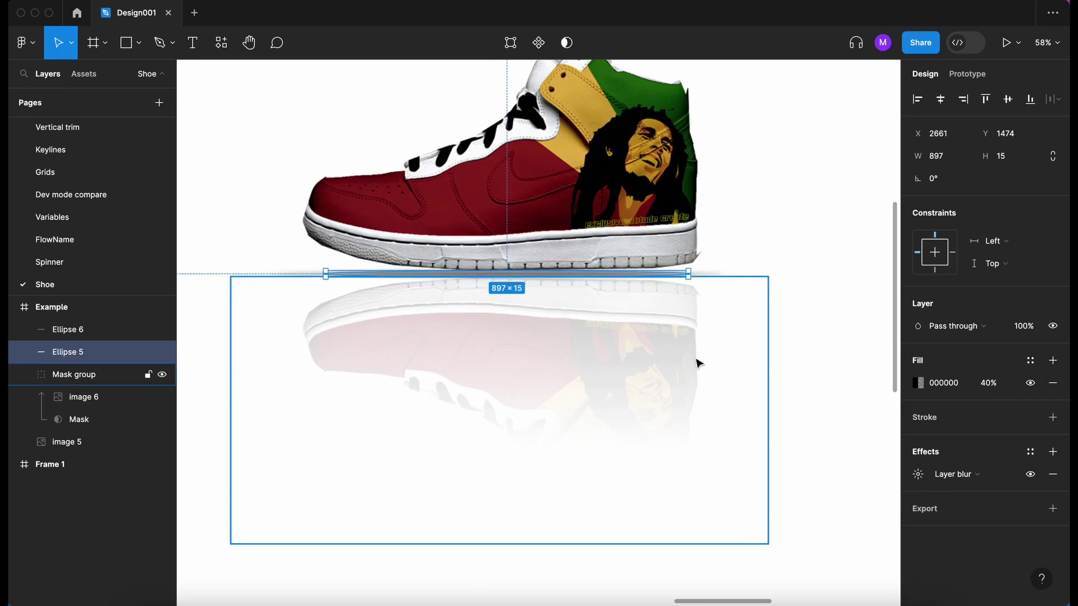
# Nudge the narrower shadow's blur up slightly and set the wider Ellipse 6 layer blur to 20.
pyautogui.click(918, 476)
pyautogui.press('Up')
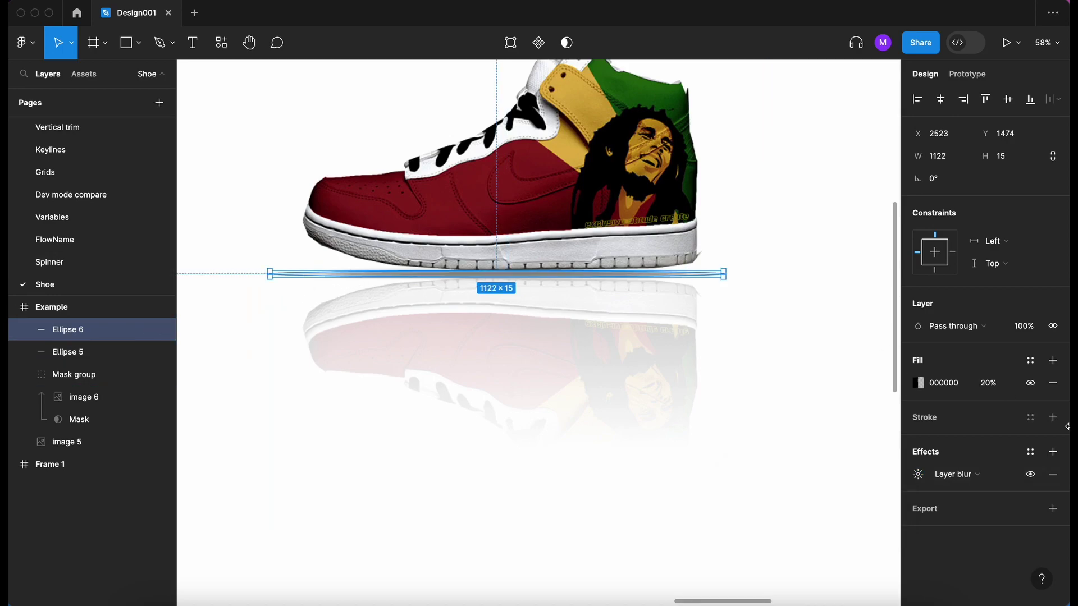
pyautogui.click(918, 474)
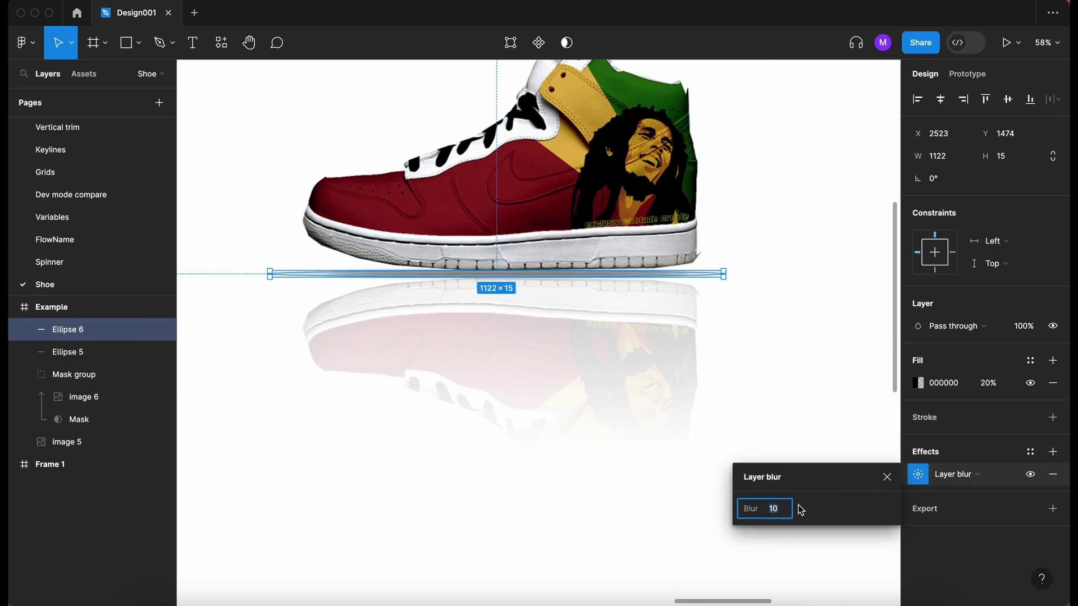
pyautogui.write('20')
pyautogui.click(851, 303)
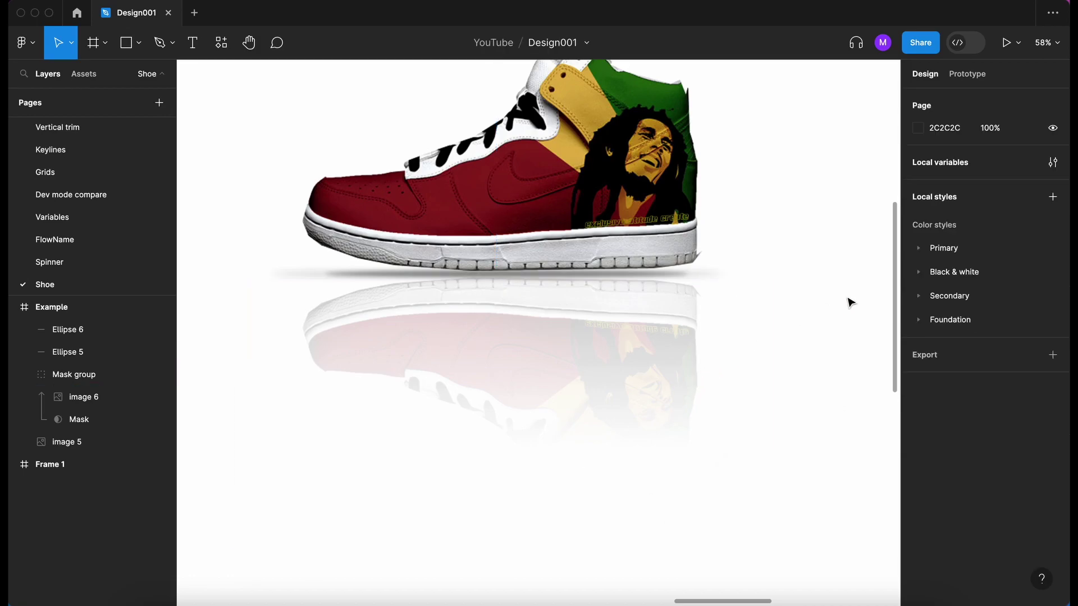
pyautogui.scroll(-5, 851, 412)
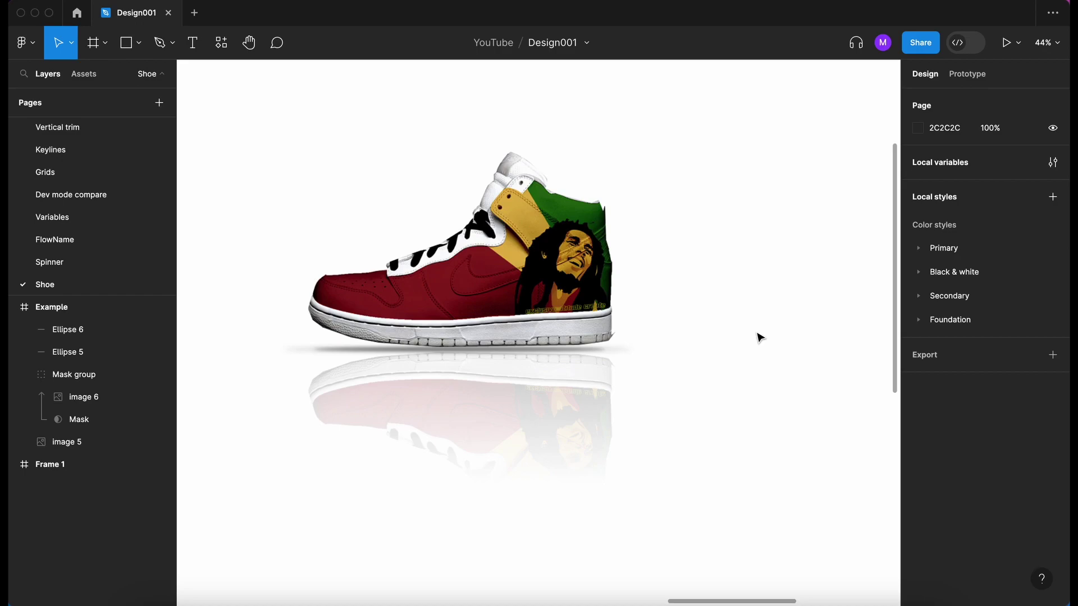
pyautogui.scroll(-1, 778, 332)
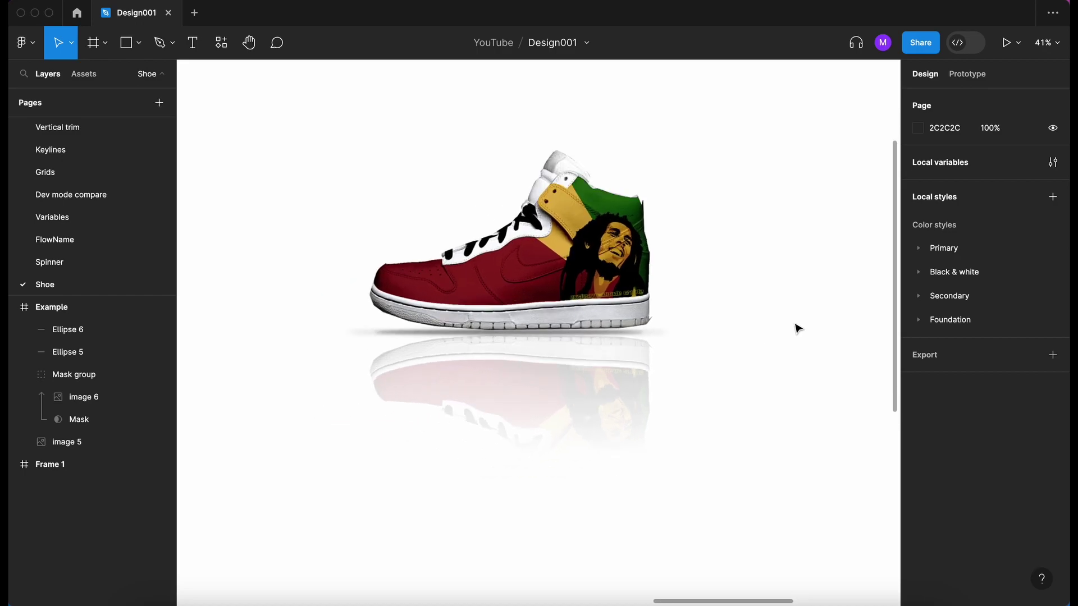